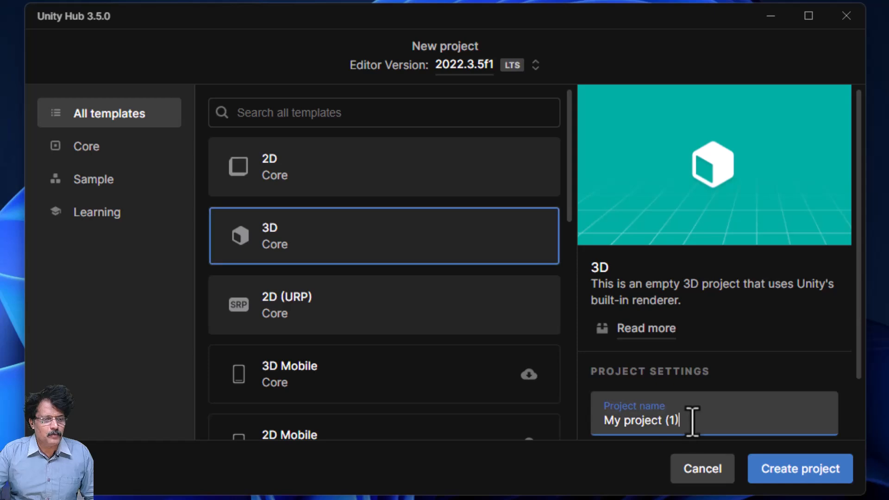
# - Name the new 3D Core project Jet_turbine and create it in E:\Unity_projects
pyautogui.moveTo(694, 421); pyautogui.dragTo(549, 410)
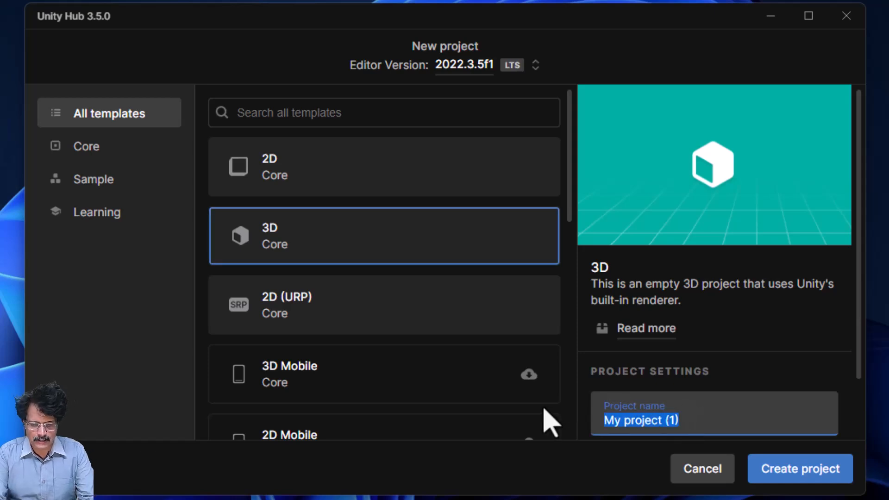
pyautogui.write('Jet_t')
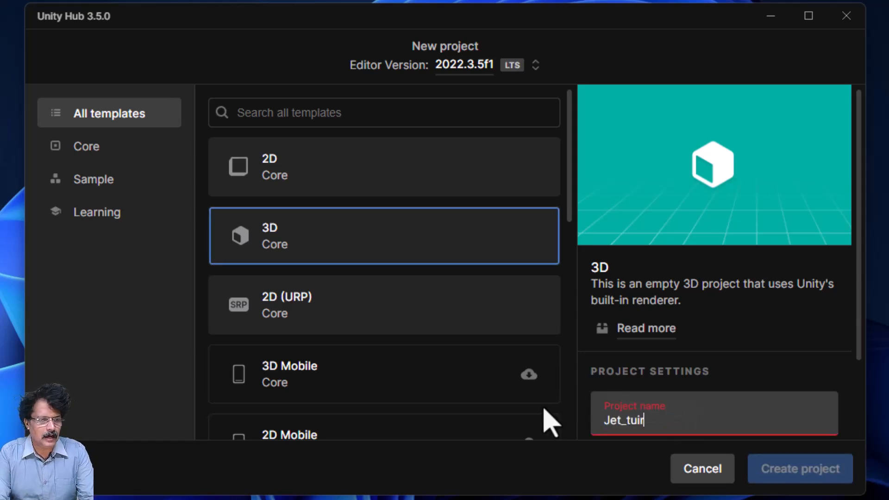
pyautogui.write('uir')
pyautogui.press('BackSpace')
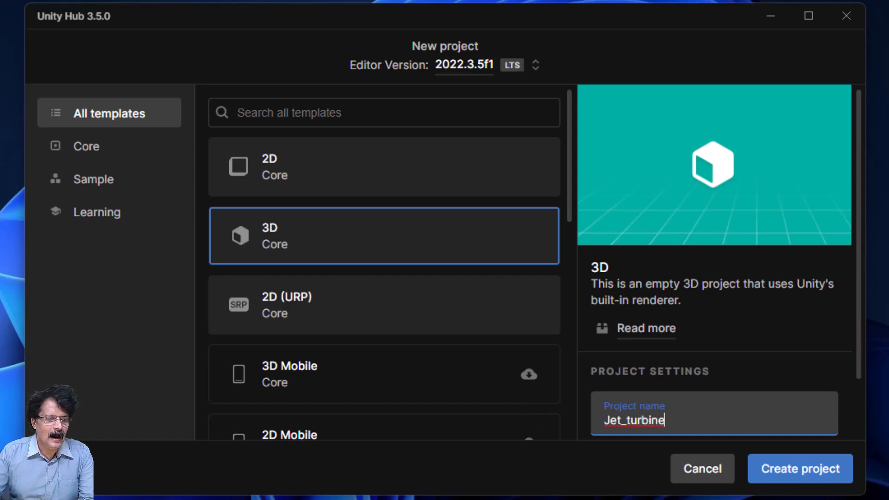
pyautogui.scroll(-2, 789, 400)
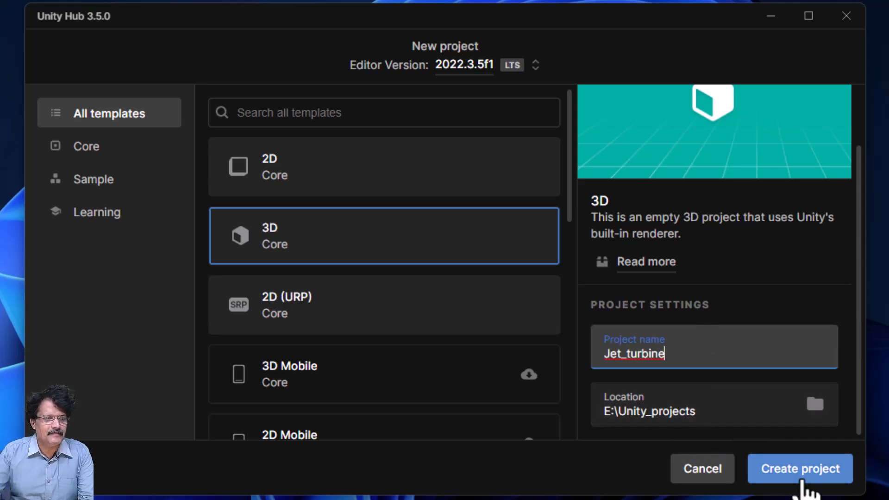
pyautogui.click(805, 486)
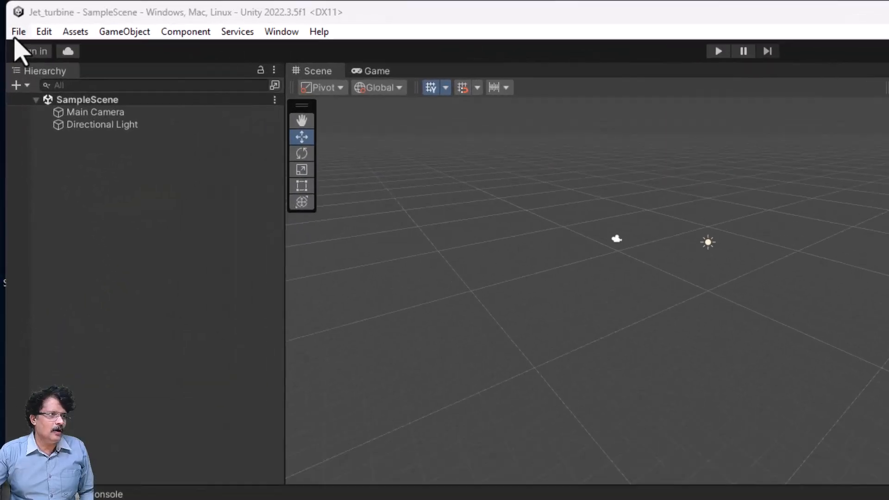
# - Switch the project's build platform to Android in the build settings
pyautogui.click(11, 19)
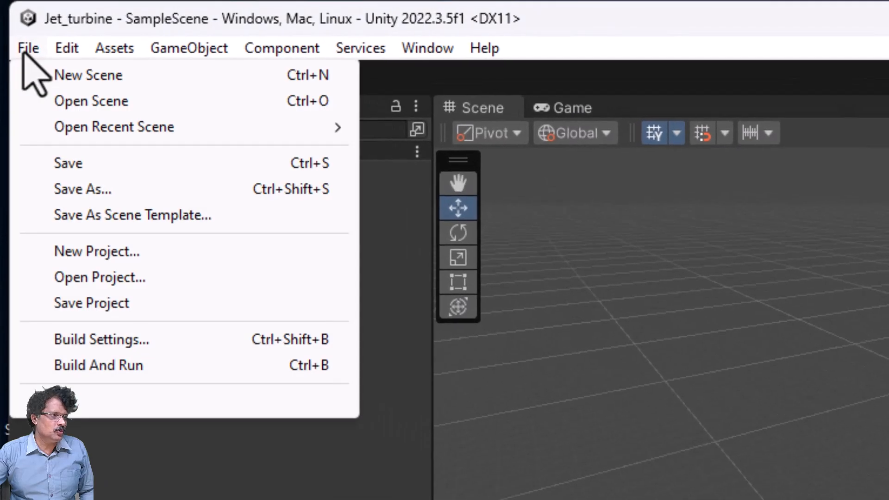
pyautogui.click(64, 341)
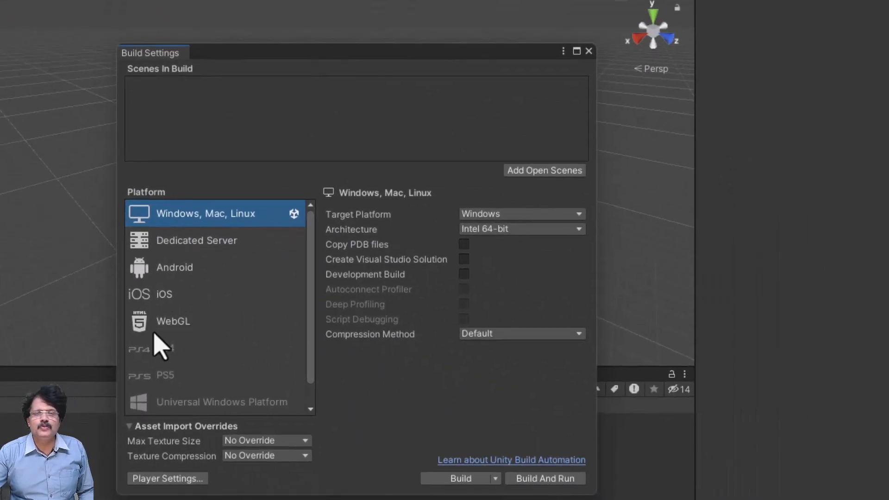
pyautogui.click(181, 302)
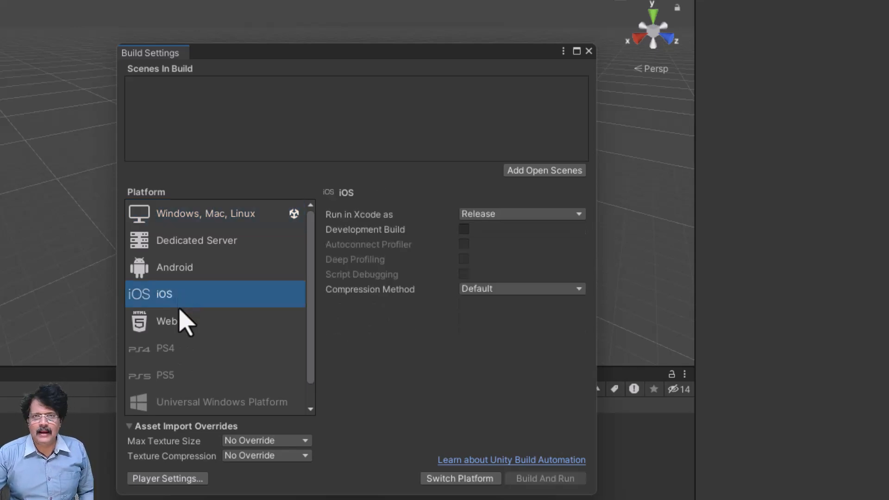
pyautogui.click(182, 273)
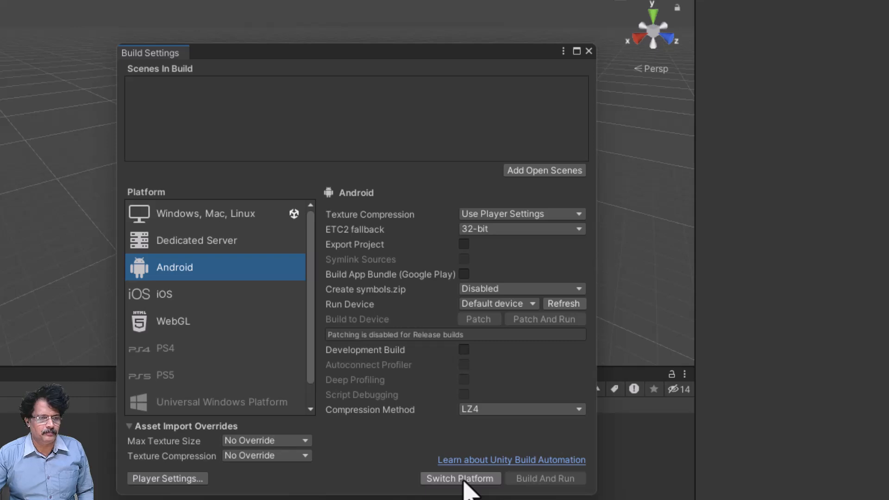
pyautogui.click(464, 480)
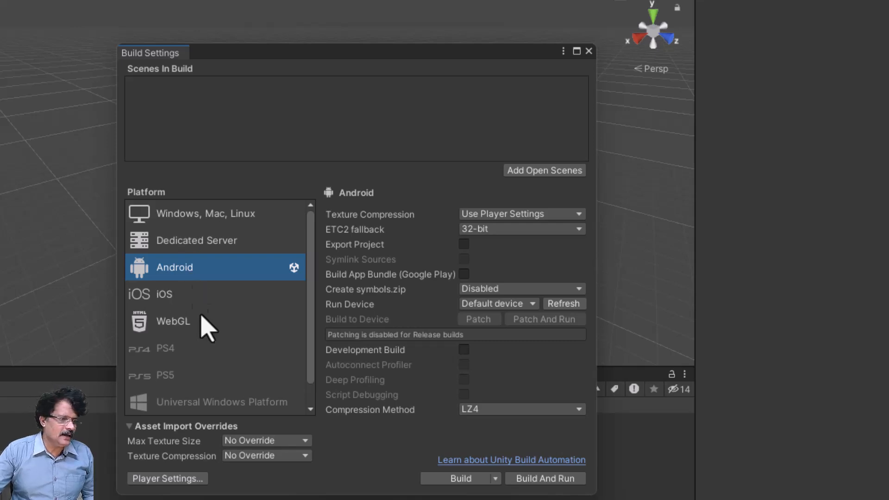
# - Open the player settings from the build settings and set the company name to "sathvick infotech"
pyautogui.click(163, 479)
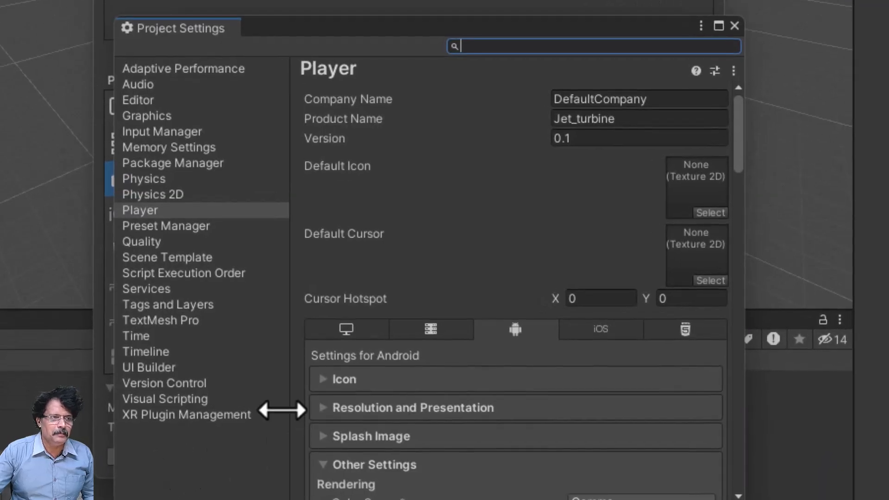
pyautogui.click(655, 100)
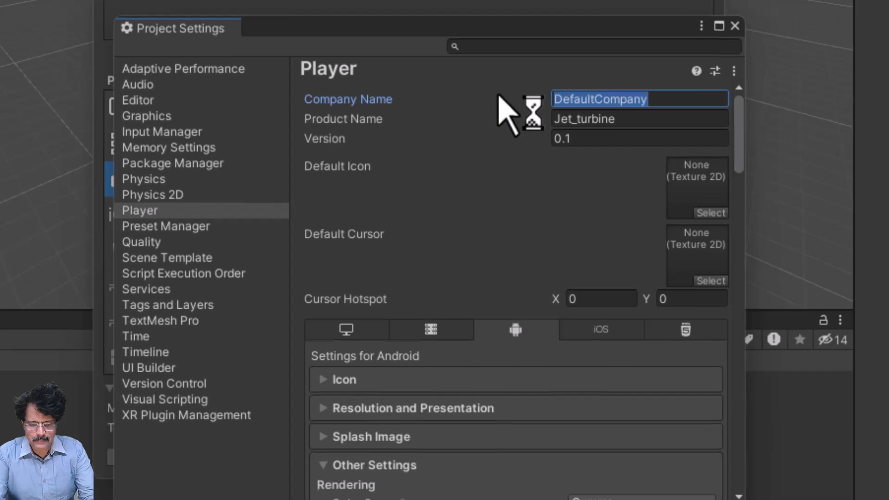
pyautogui.write('sathvick')
pyautogui.write(' infotech')
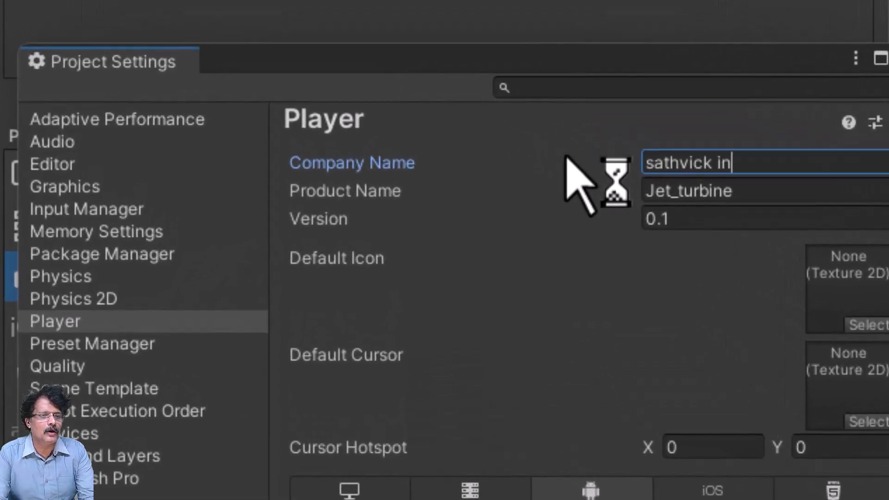
pyautogui.press('Tab')
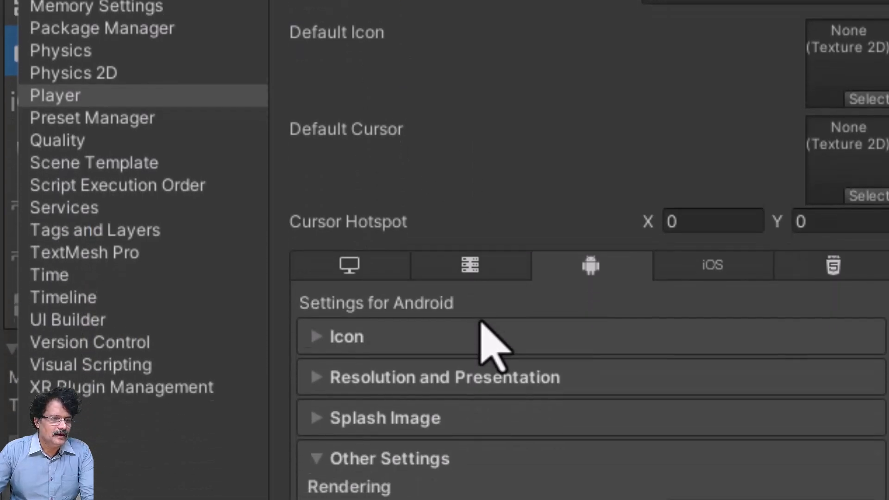
# - Set the Android default orientation to Landscape Left in the Resolution and Presentation settings
pyautogui.scroll(-1, 481, 305)
pyautogui.scroll(-3, 482, 308)
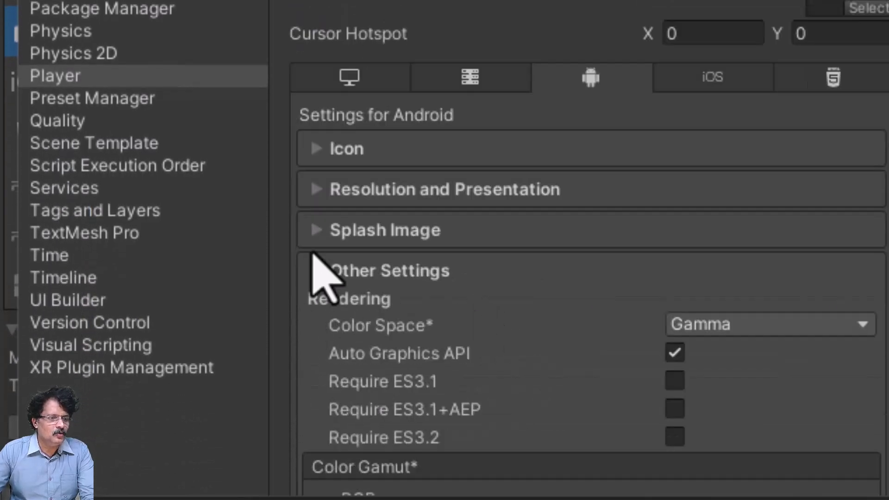
pyautogui.click(318, 192)
pyautogui.scroll(-6, 540, 298)
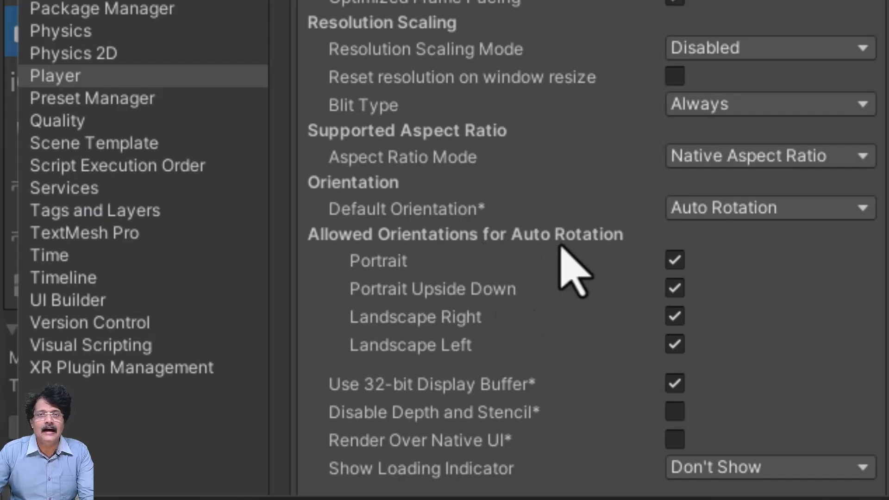
pyautogui.click(766, 211)
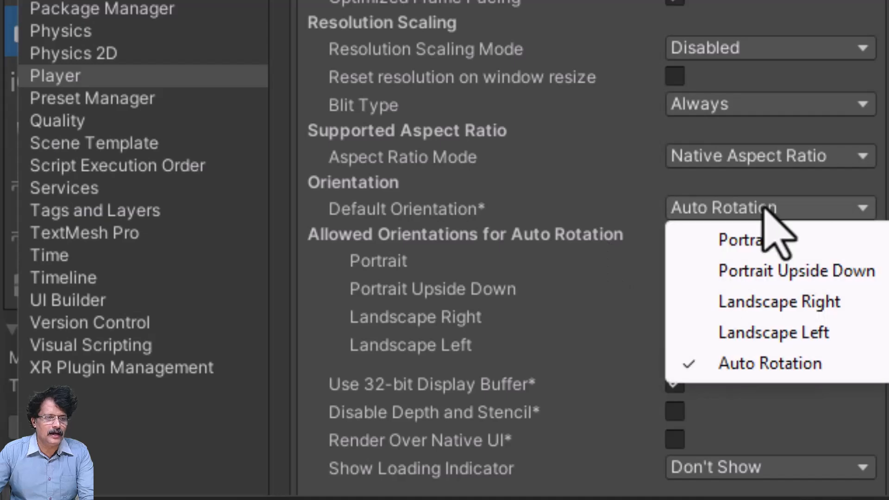
pyautogui.click(764, 338)
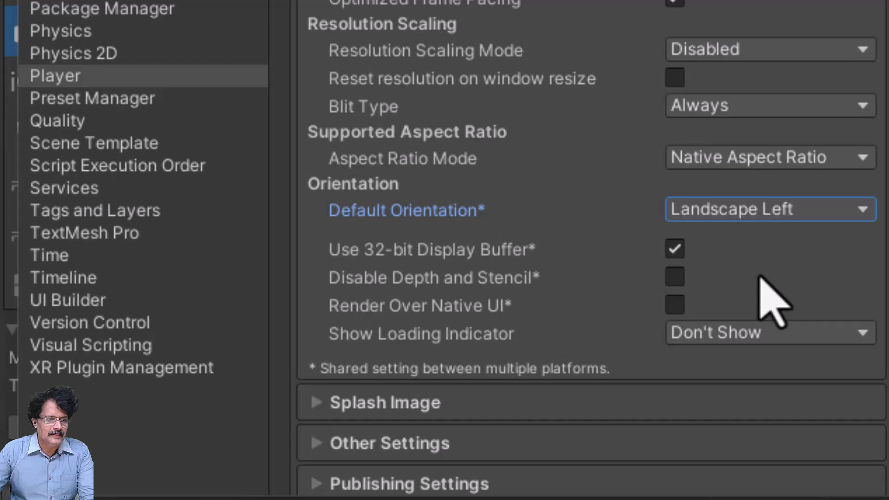
# - Turn off Auto Graphics API in the Android Other Settings and remove Vulkan from the Graphics APIs list
pyautogui.scroll(-2, 760, 278)
pyautogui.scroll(10, 760, 278)
pyautogui.scroll(-10, 760, 278)
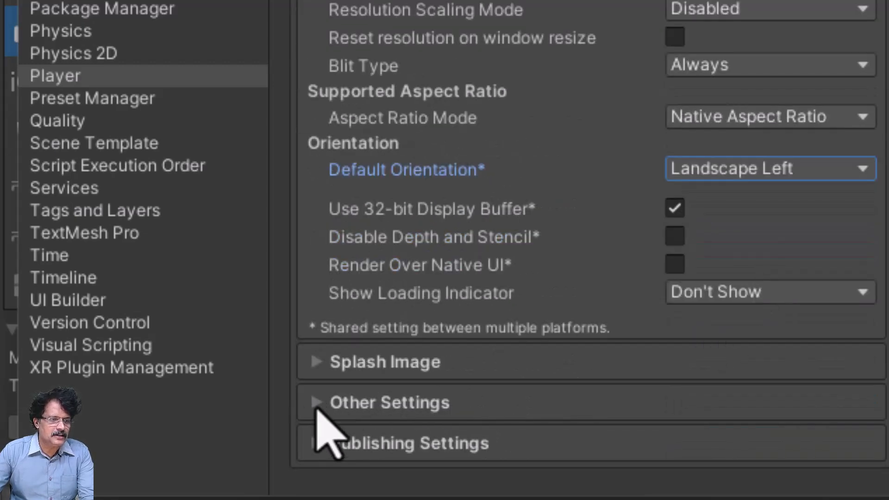
pyautogui.click(317, 402)
pyautogui.scroll(-18, 338, 417)
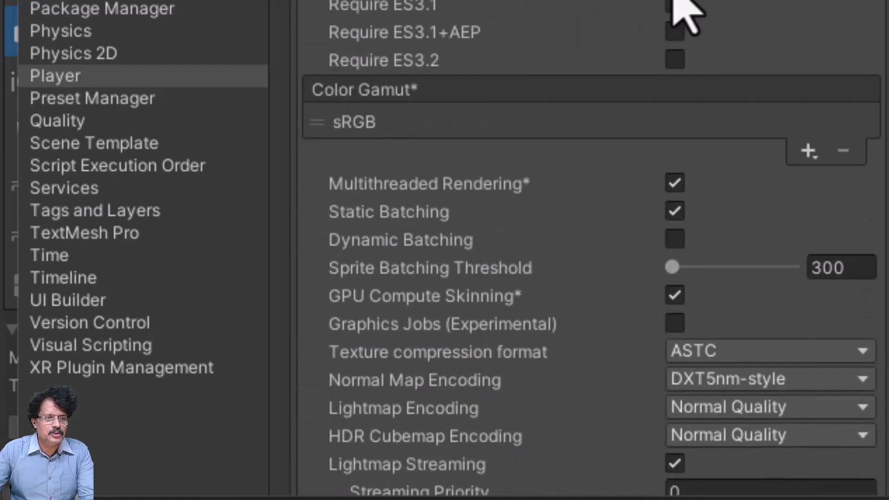
pyautogui.scroll(3, 688, 65)
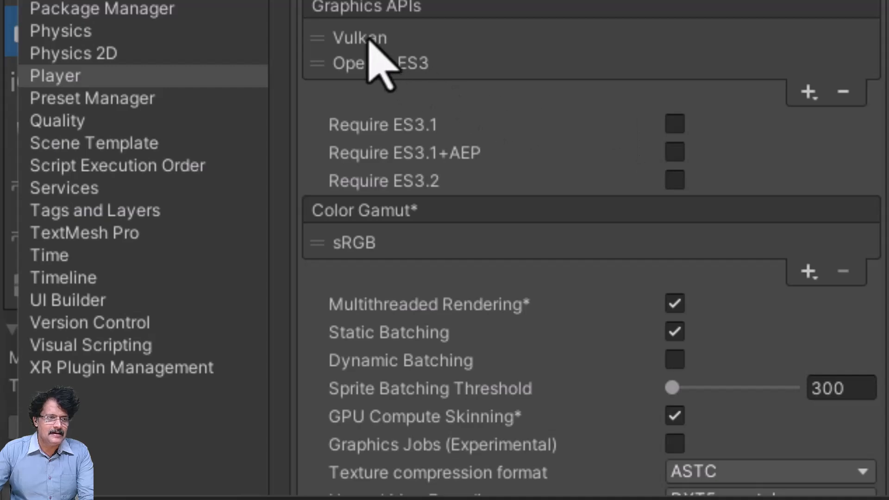
pyautogui.click(424, 37)
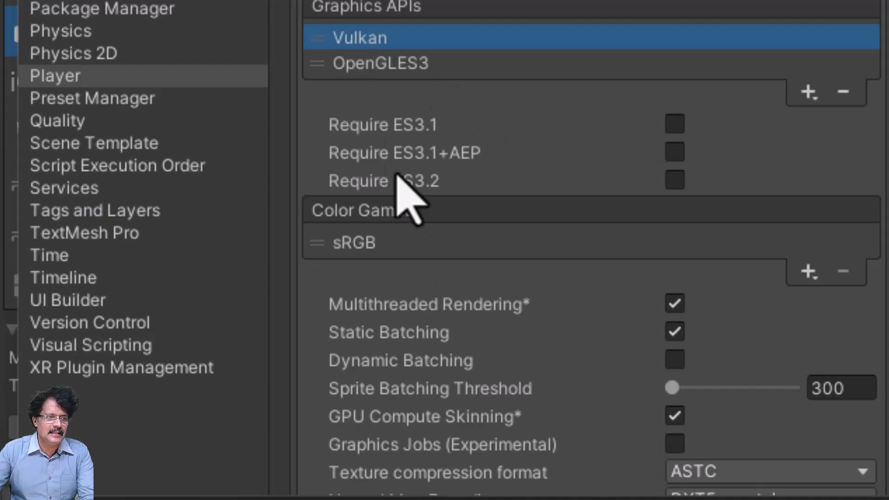
pyautogui.click(844, 91)
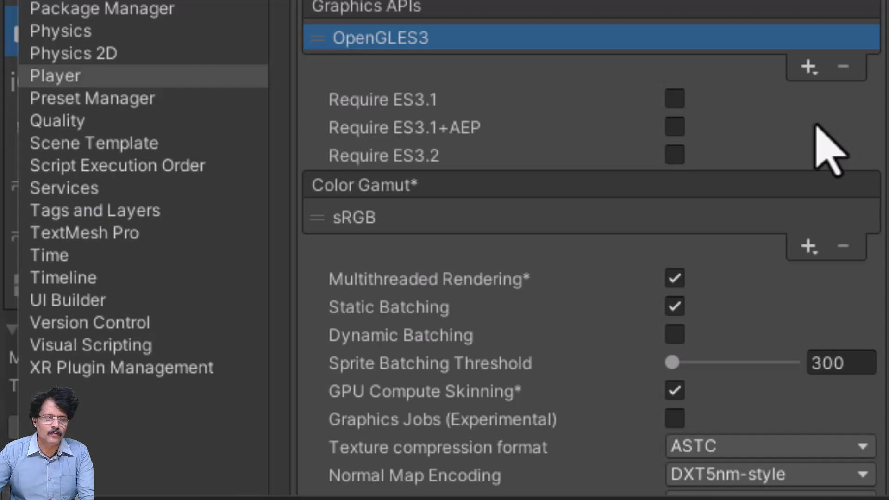
# - Set the Minimum API Level to Android 8.0 'Oreo' (API level 26) in the Identification settings
pyautogui.scroll(-3, 674, 156)
pyautogui.scroll(-20, 674, 158)
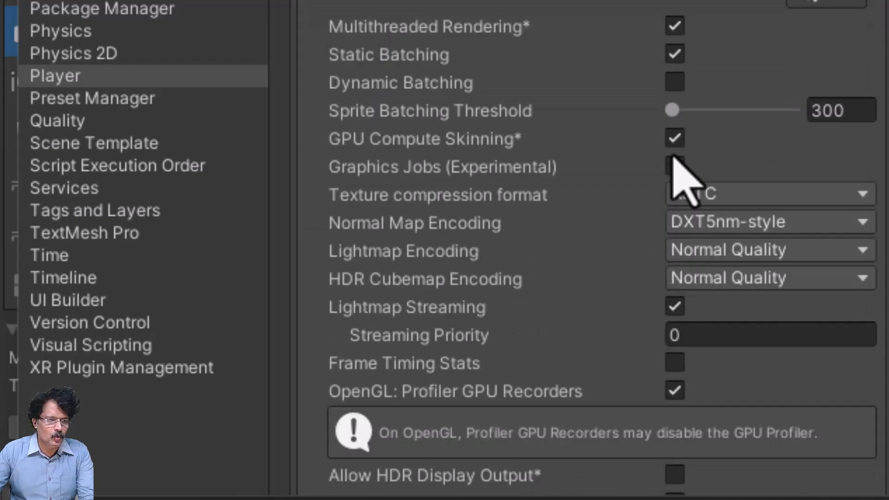
pyautogui.scroll(-9, 676, 160)
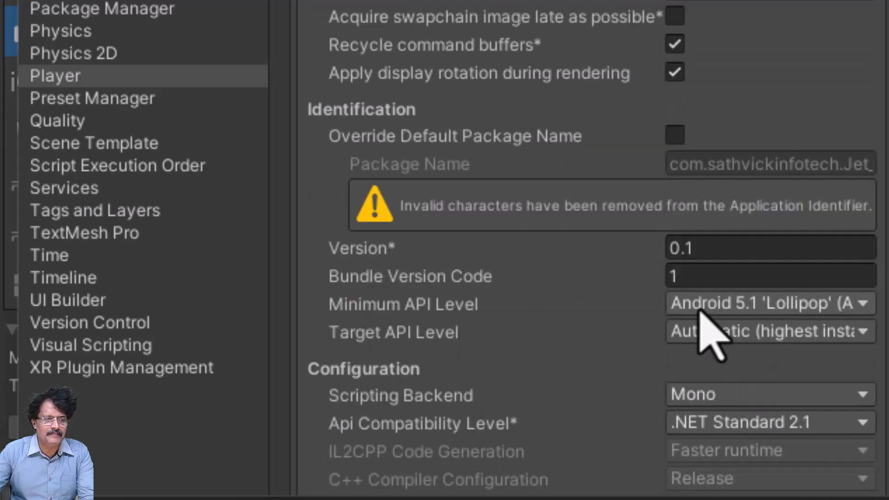
pyautogui.click(752, 305)
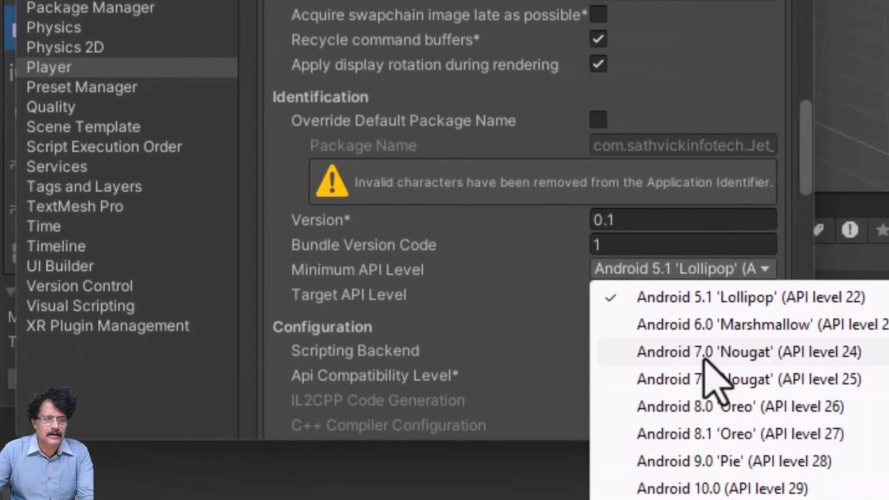
pyautogui.click(699, 408)
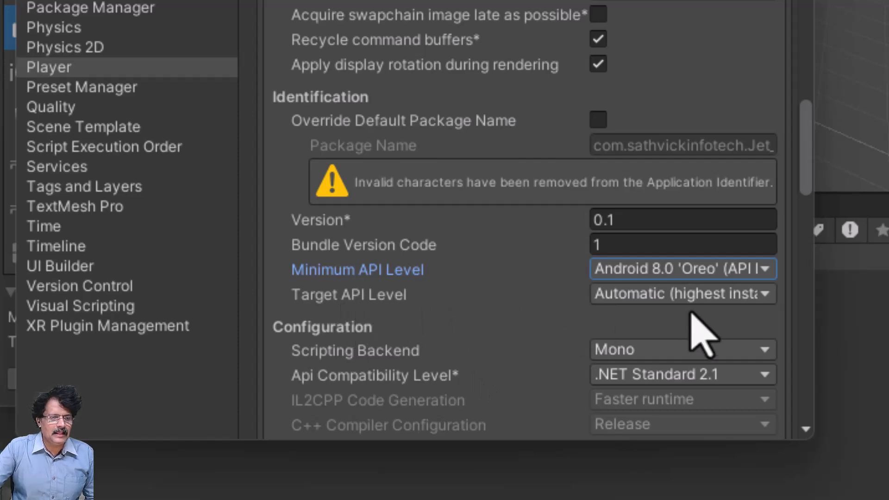
# - Change the Scripting Backend to IL2CPP in the Configuration settings
pyautogui.scroll(-3, 702, 334)
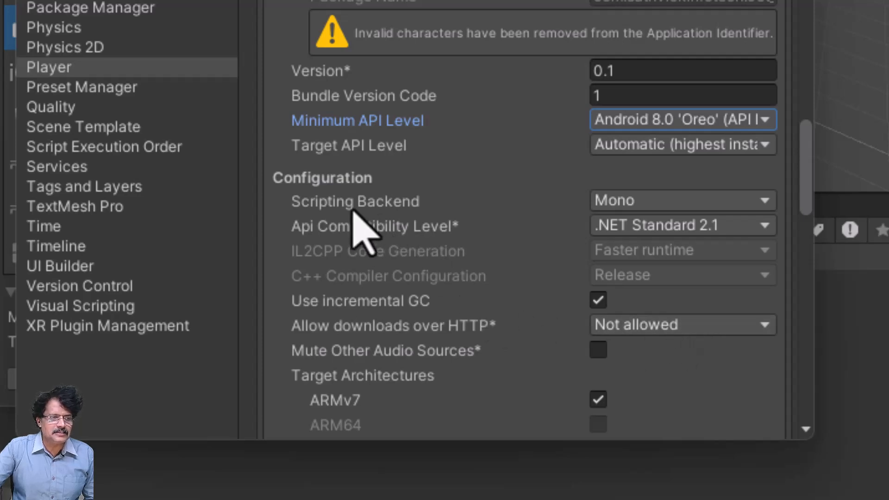
pyautogui.click(698, 200)
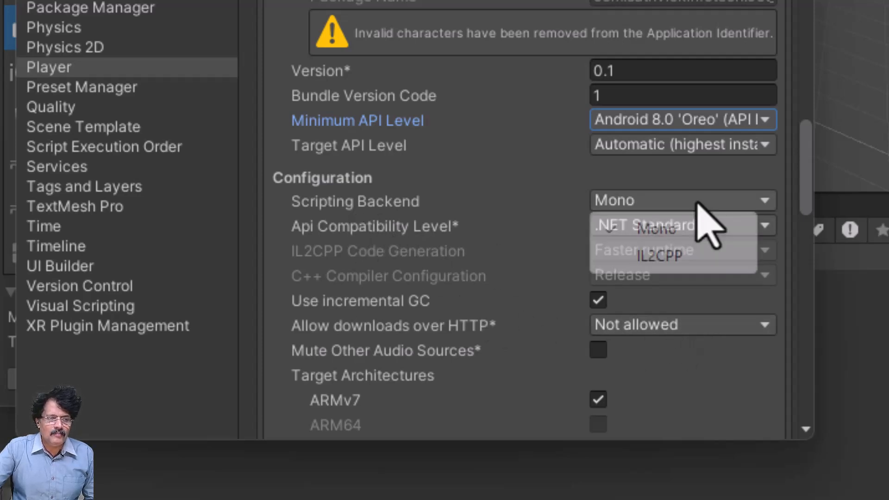
pyautogui.click(679, 256)
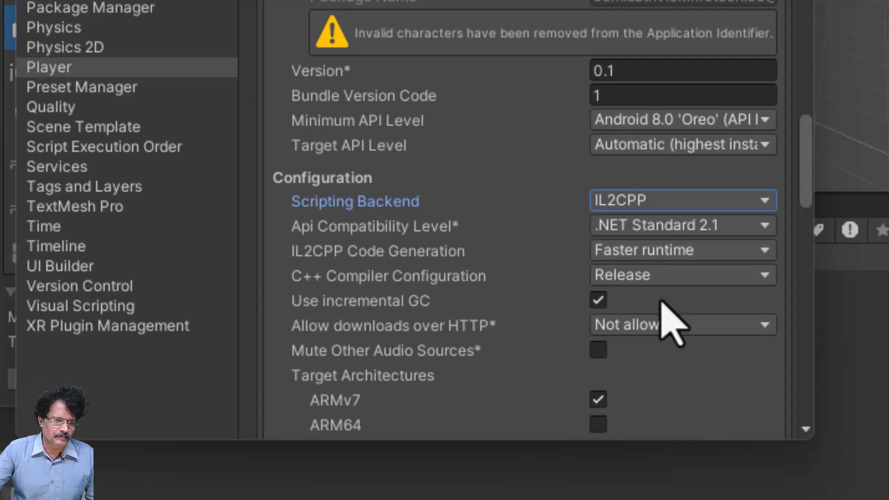
# - Disable ARMv7 and enable ARM64 as the target architecture for the Android build
pyautogui.scroll(-3, 663, 273)
pyautogui.scroll(-3, 663, 269)
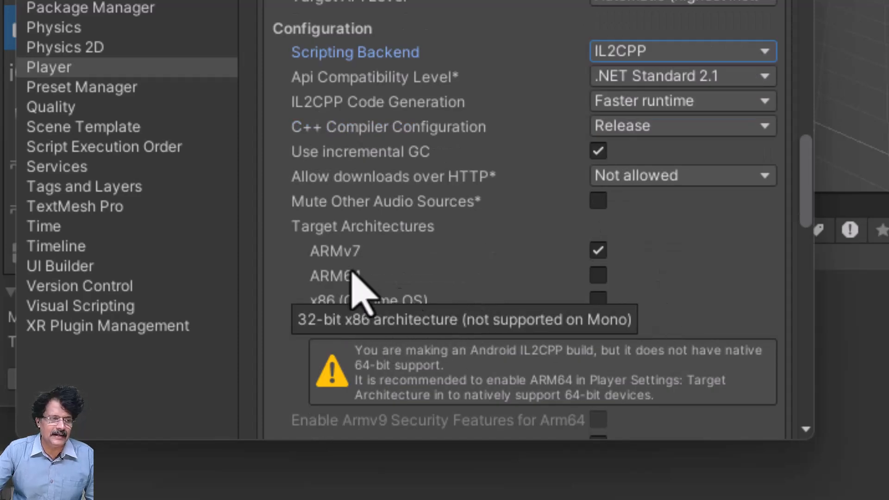
pyautogui.click(599, 251)
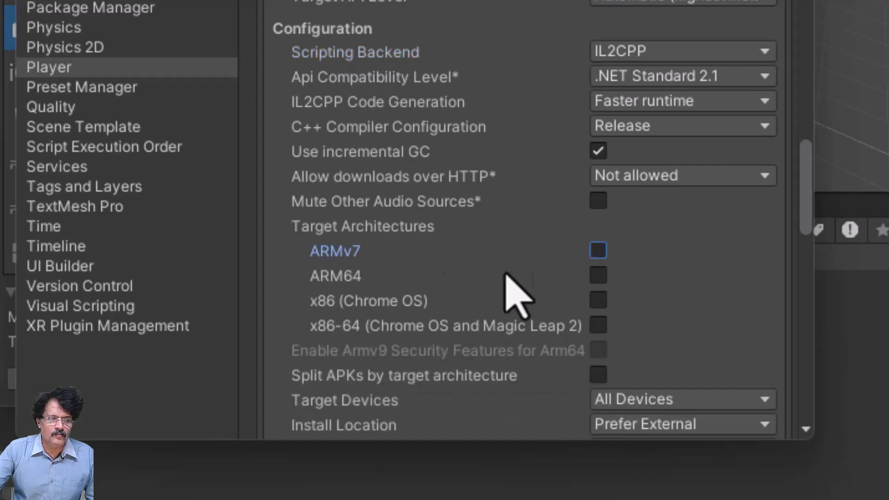
pyautogui.click(598, 277)
pyautogui.click(598, 276)
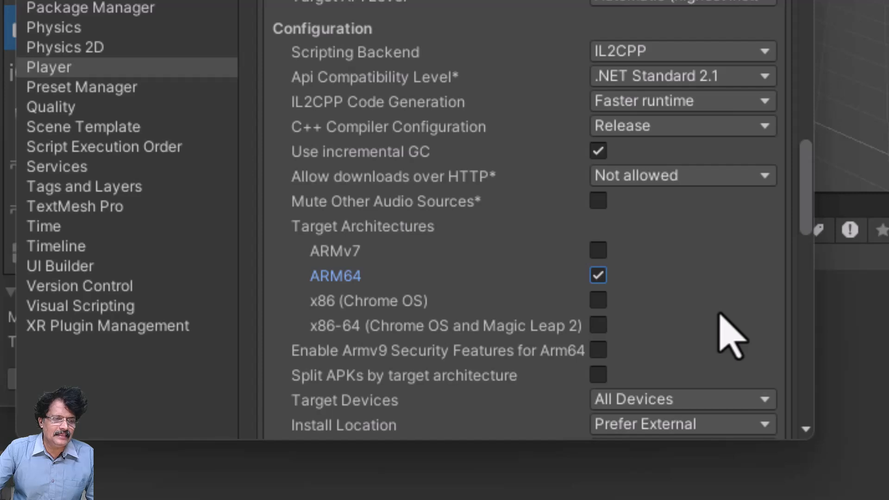
pyautogui.scroll(-5, 719, 314)
pyautogui.scroll(-2, 720, 314)
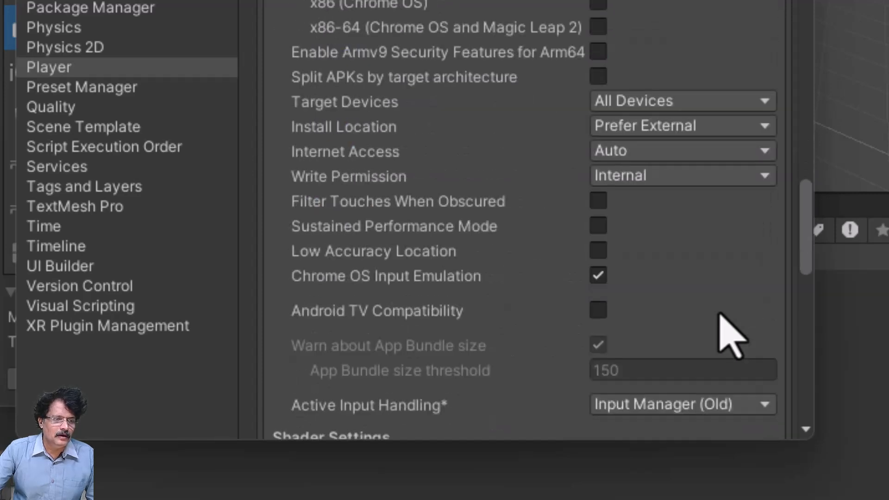
pyautogui.scroll(-9, 720, 314)
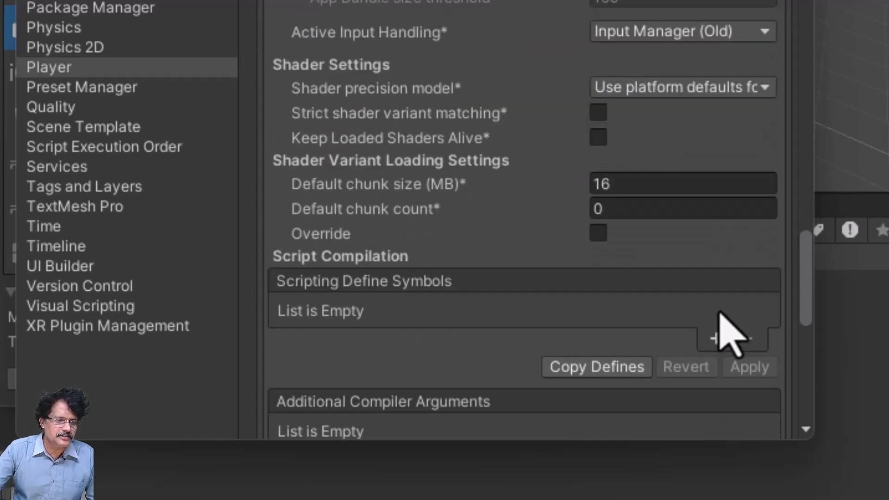
# - Review the remaining Player settings and the XR Plugin Management page, and close the Project Settings and Build Settings windows
pyautogui.scroll(-4, 730, 332)
pyautogui.scroll(-4, 731, 333)
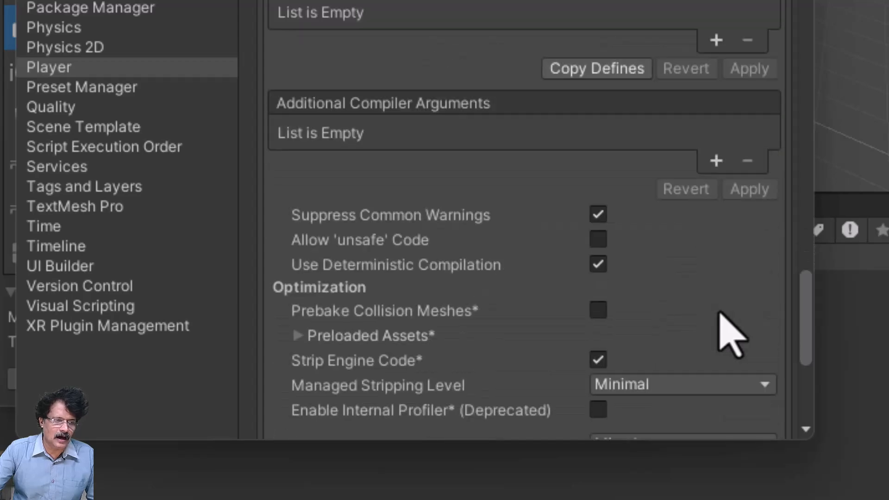
pyautogui.scroll(20, 730, 332)
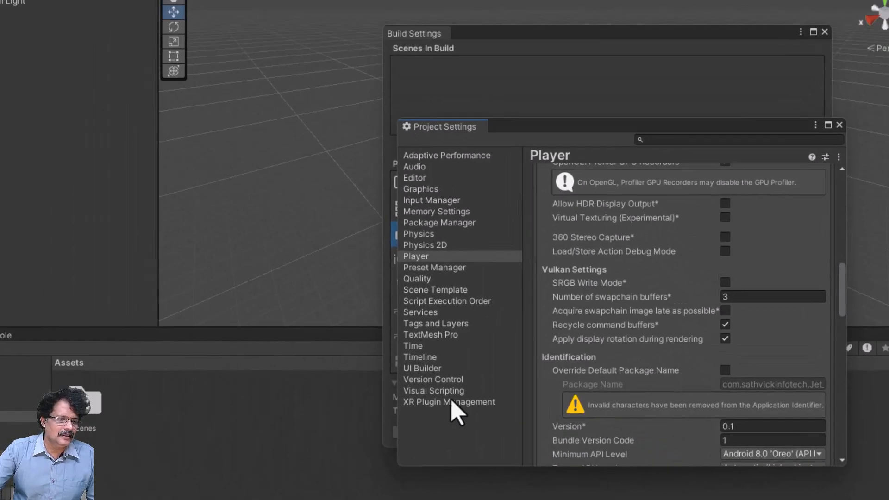
pyautogui.click(126, 330)
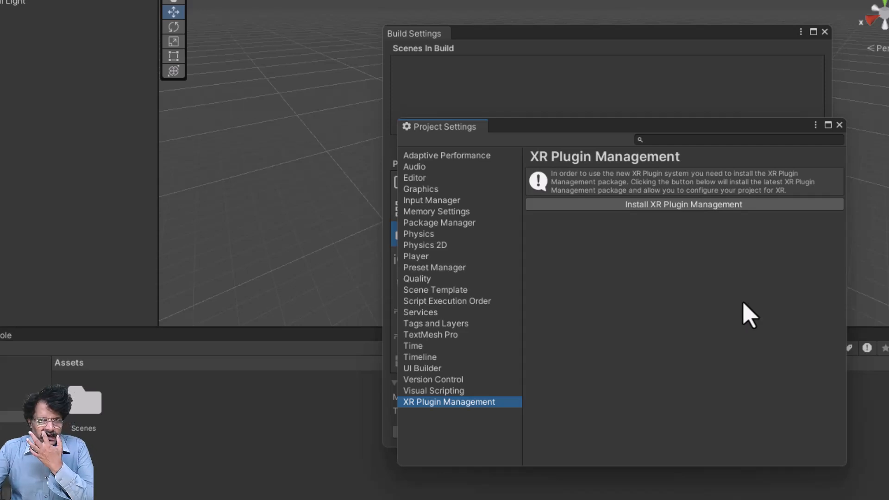
pyautogui.click(839, 125)
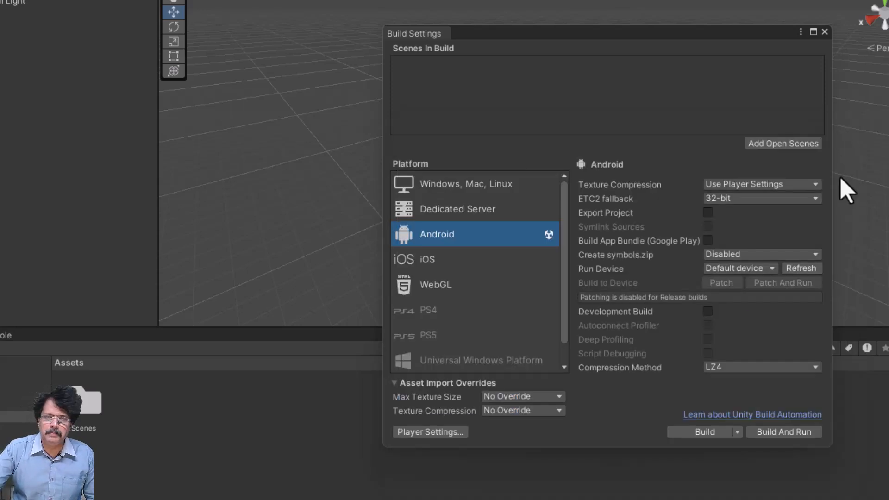
pyautogui.click(825, 32)
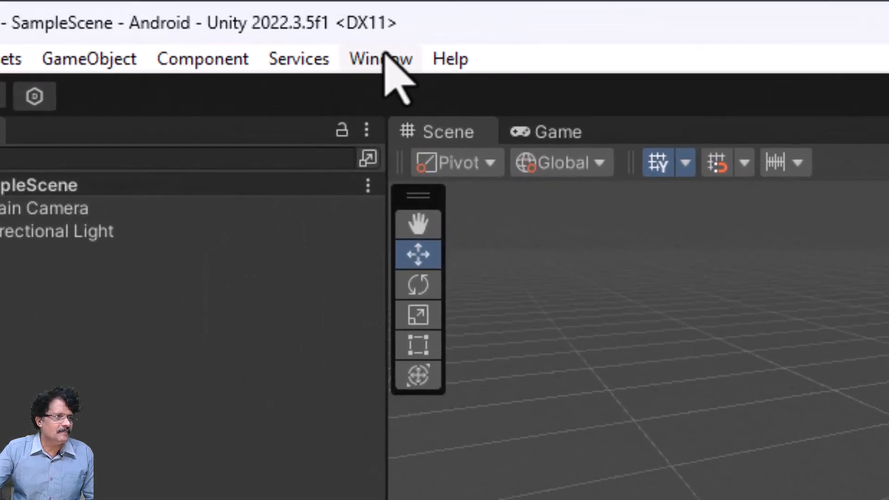
# - Open the Package Manager and list the packages from the Unity Registry
pyautogui.click(311, 44)
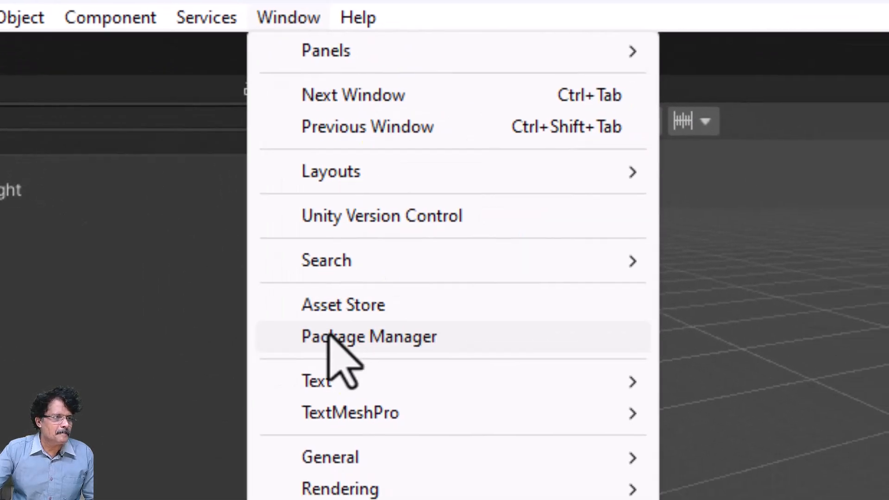
pyautogui.click(440, 378)
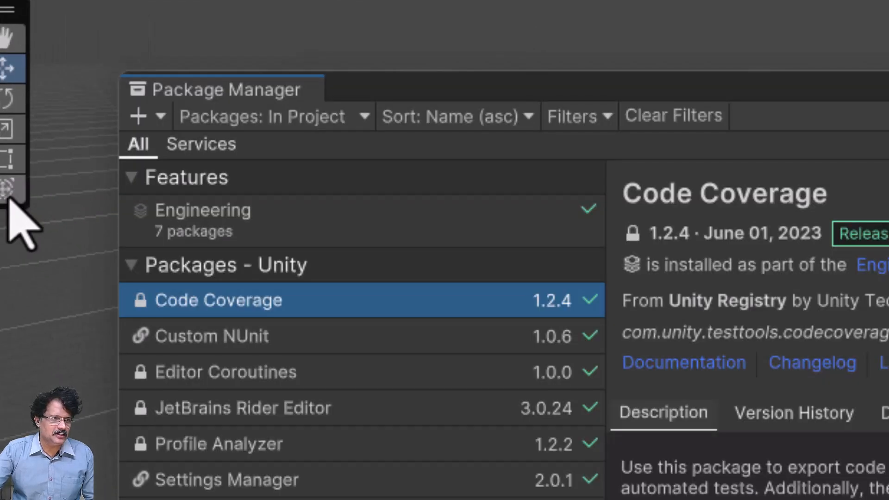
pyautogui.click(359, 123)
pyautogui.click(341, 151)
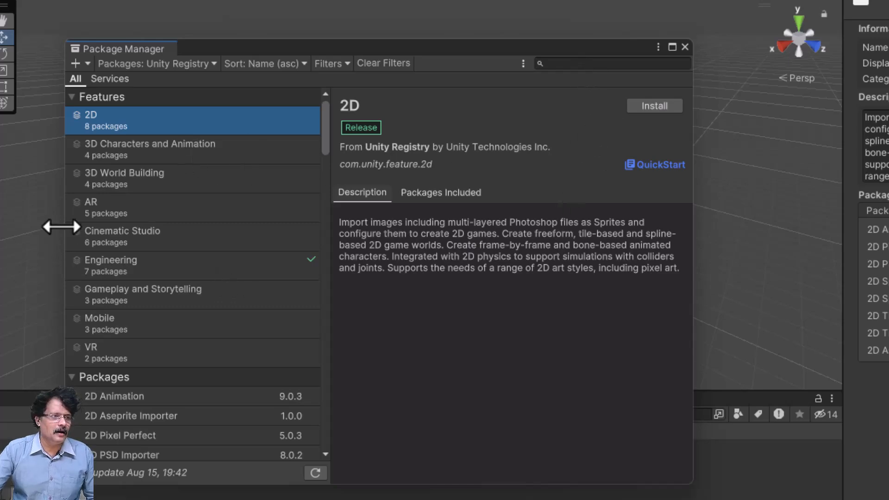
# - Search the registry for AR, install AR Foundation 5.0.7, and agree to enable the new input system backends with an editor restart
pyautogui.click(579, 64)
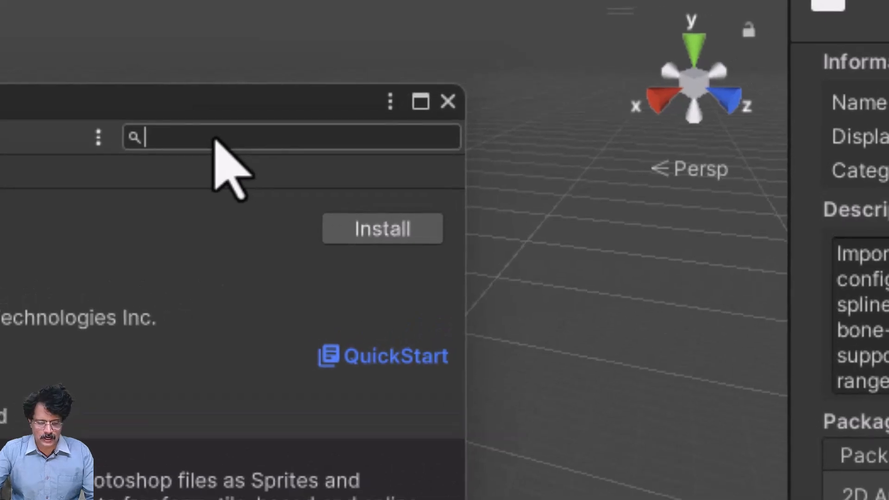
pyautogui.write('AR')
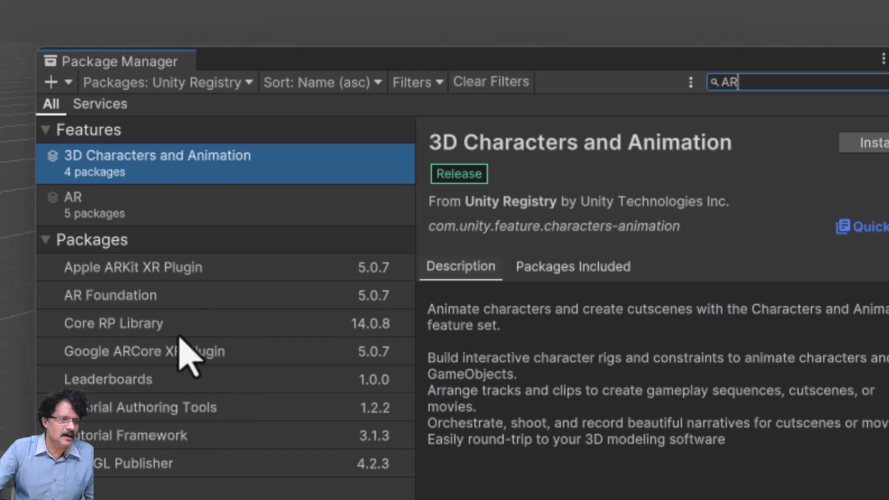
pyautogui.click(130, 302)
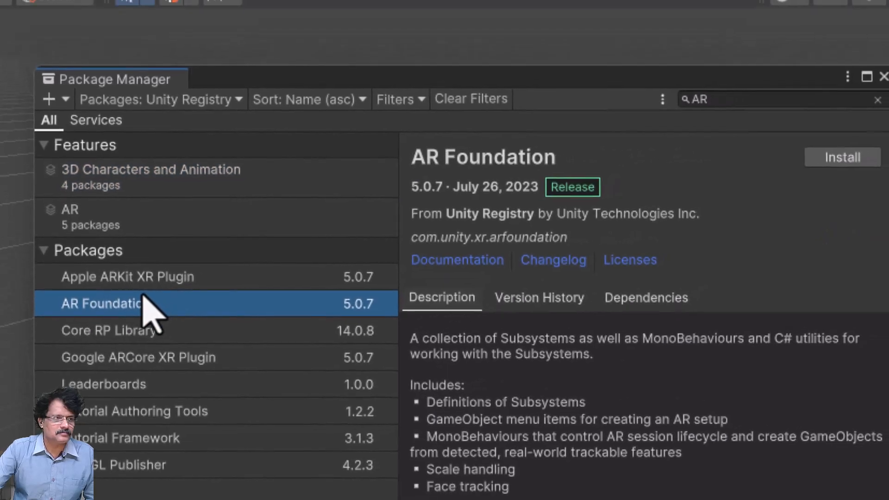
pyautogui.click(834, 160)
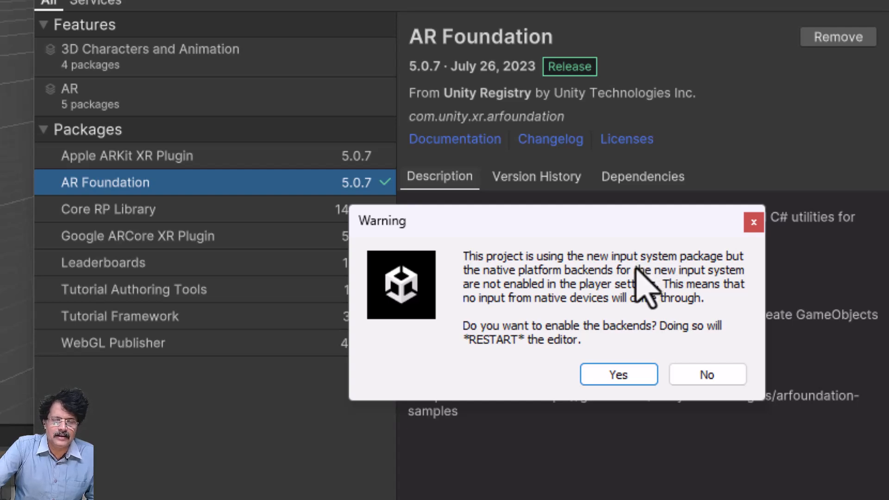
pyautogui.click(610, 376)
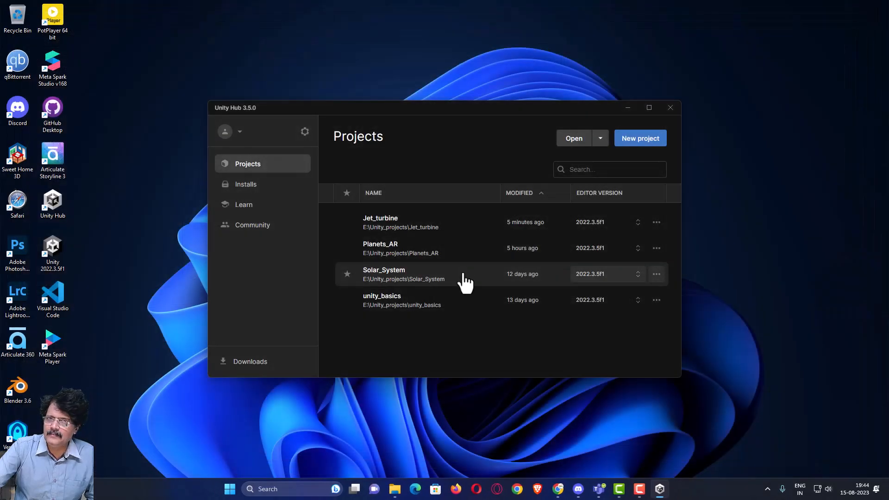
# - Search the registry for ar again, check the AR Foundation entry, and install Google ARCore XR Plugin 5.0.7
pyautogui.click(511, 271)
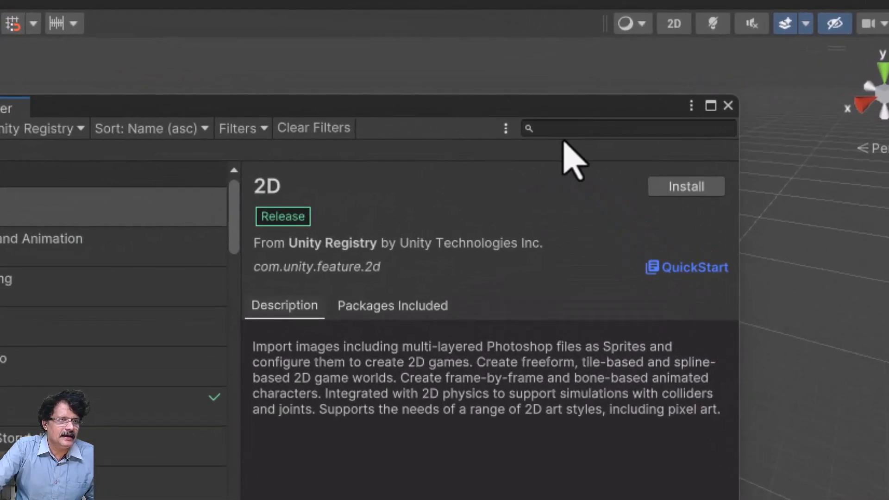
pyautogui.click(515, 99)
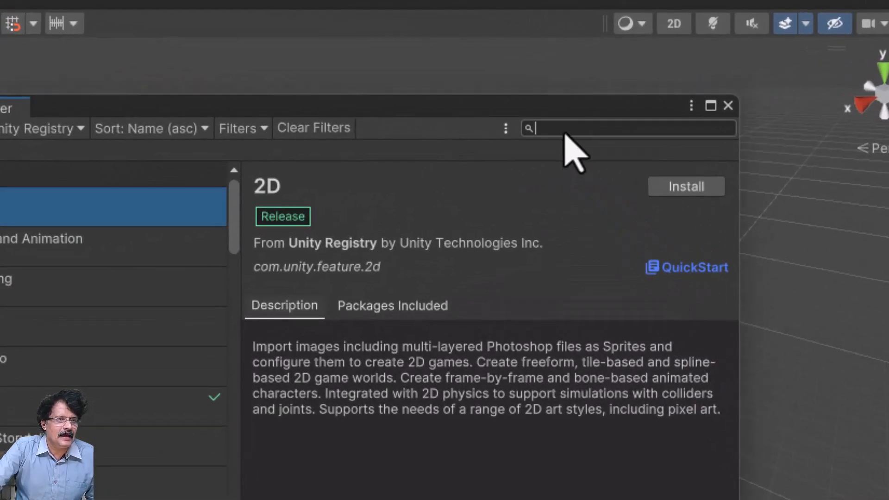
pyautogui.write('ar')
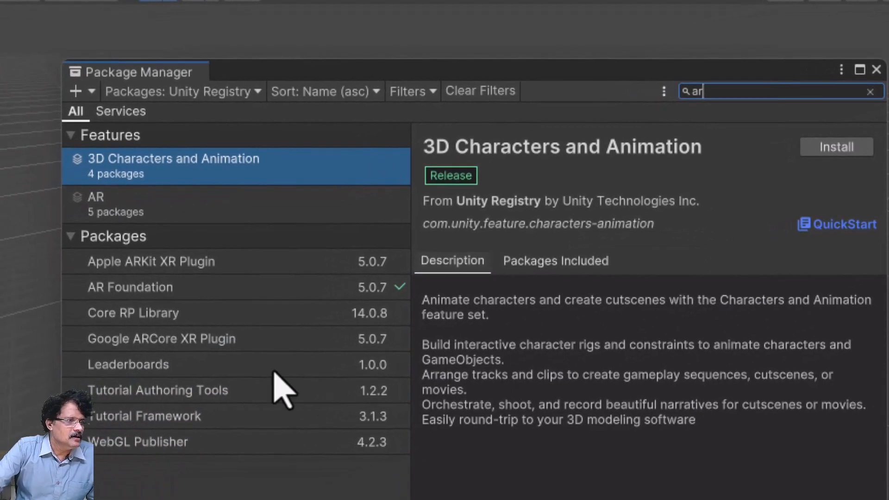
pyautogui.click(233, 288)
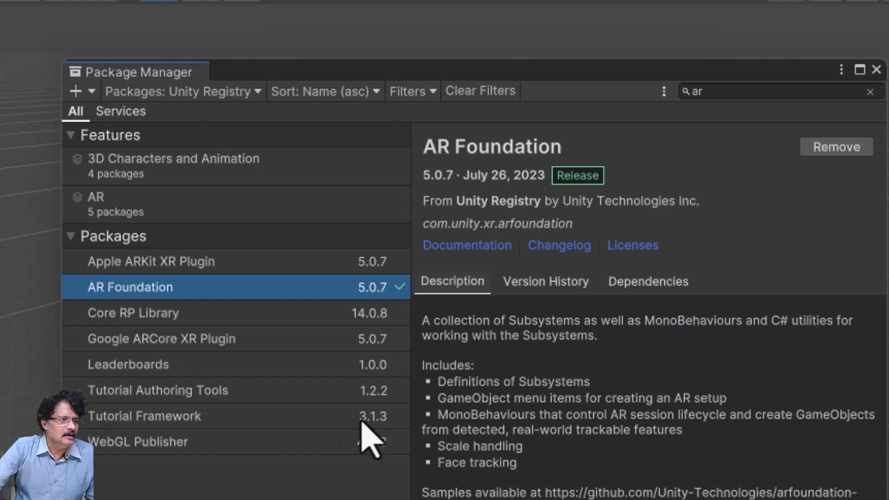
pyautogui.click(171, 339)
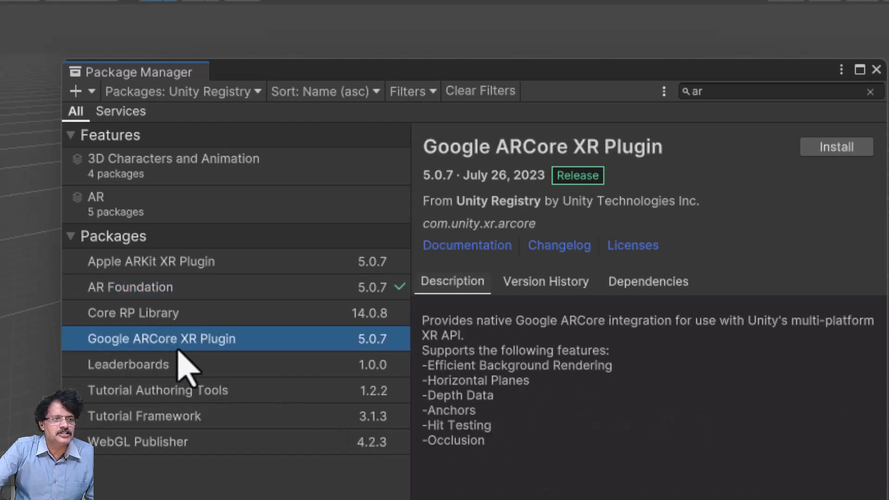
pyautogui.click(841, 148)
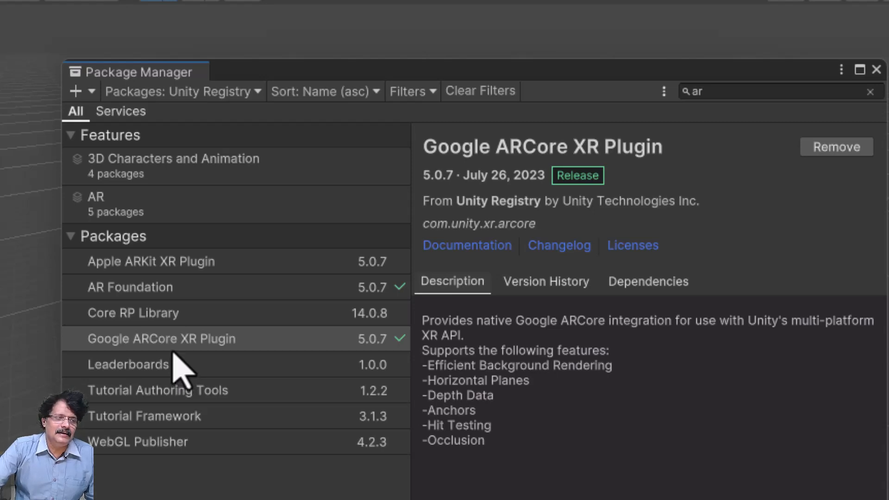
# - Install Apple ARKit XR Plugin 5.0.7 and close the Package Manager
pyautogui.click(157, 263)
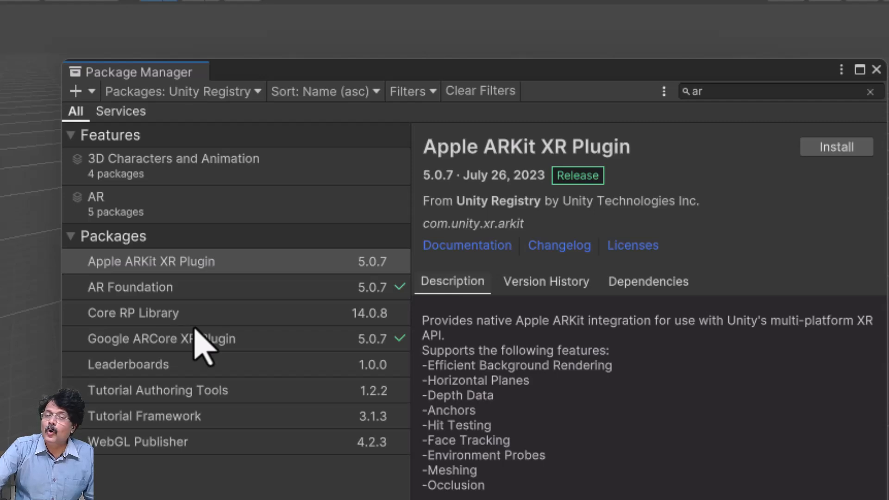
pyautogui.click(829, 147)
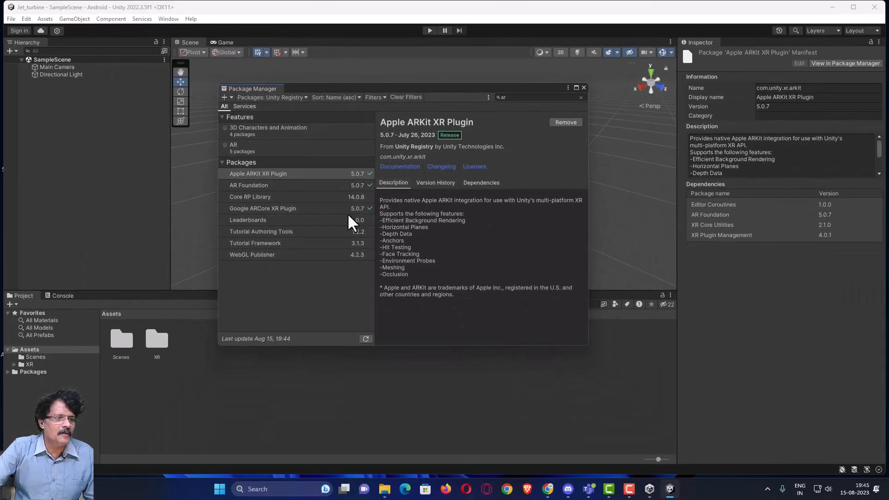
pyautogui.click(584, 87)
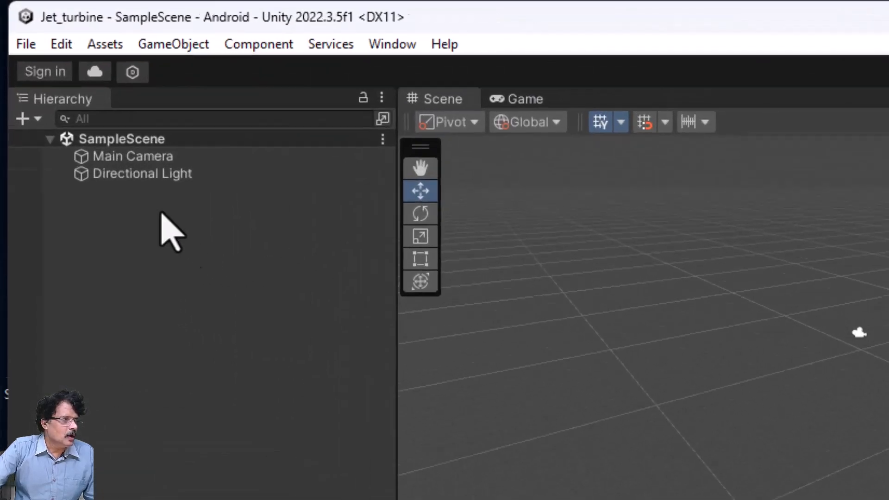
# - Enable Google ARCore as the Android plug-in provider in the project's XR Plug-in Management settings
pyautogui.click(26, 42)
pyautogui.click(52, 262)
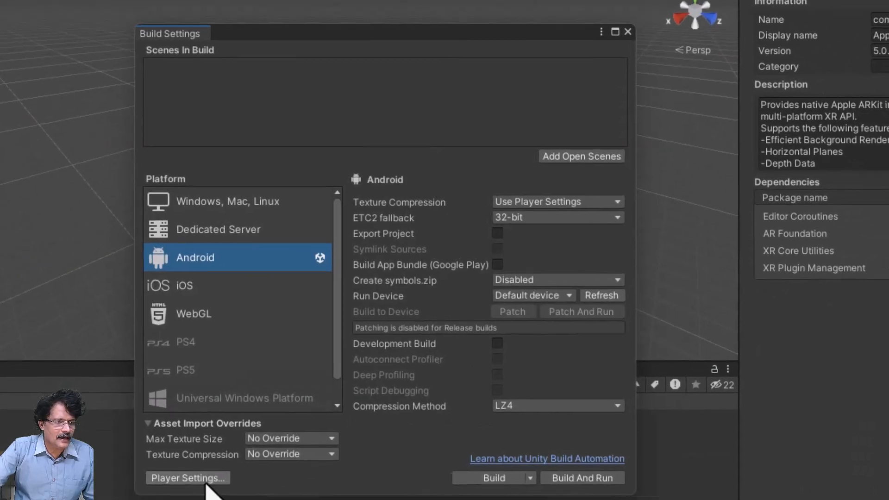
pyautogui.click(201, 482)
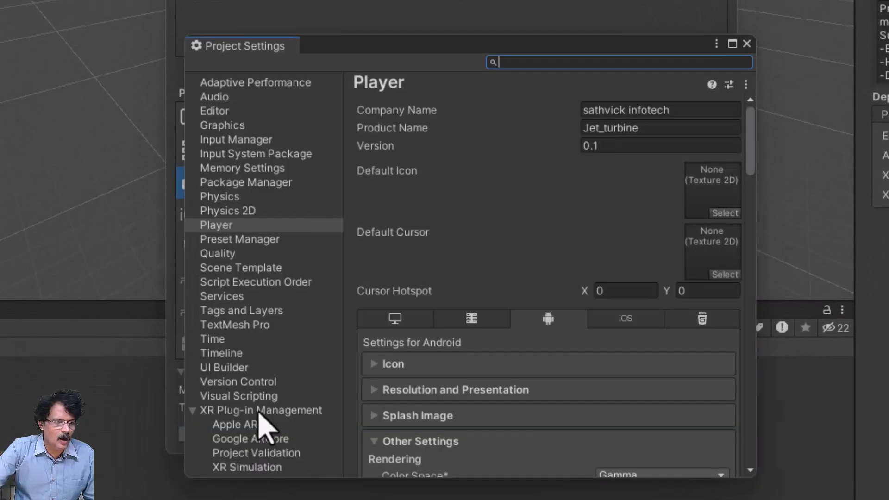
pyautogui.click(256, 411)
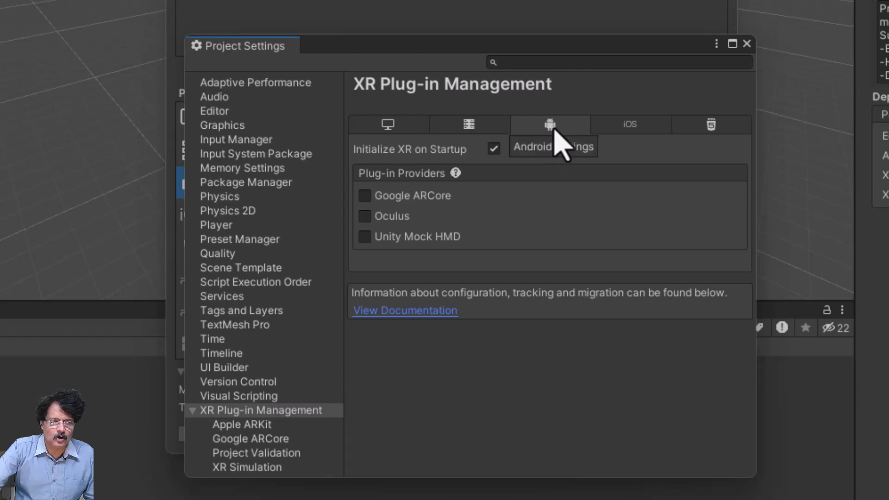
pyautogui.click(365, 195)
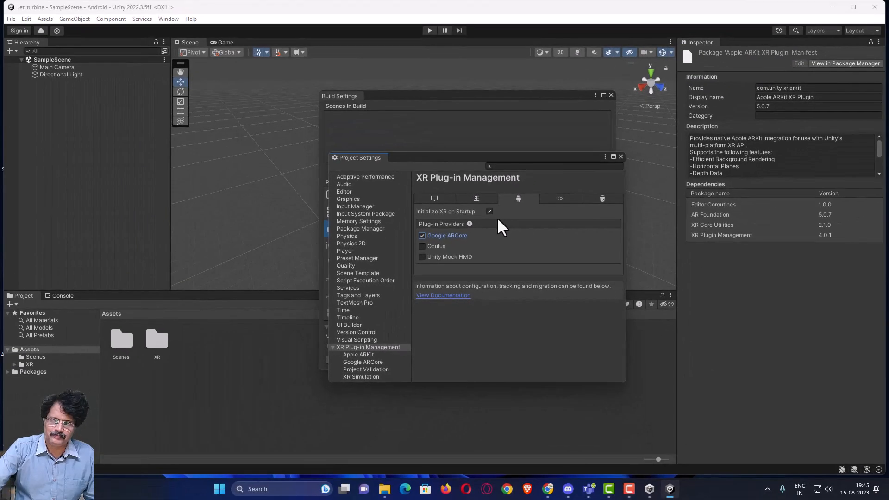
# - Close the Project Settings and Build Settings windows and save the scene
pyautogui.click(620, 157)
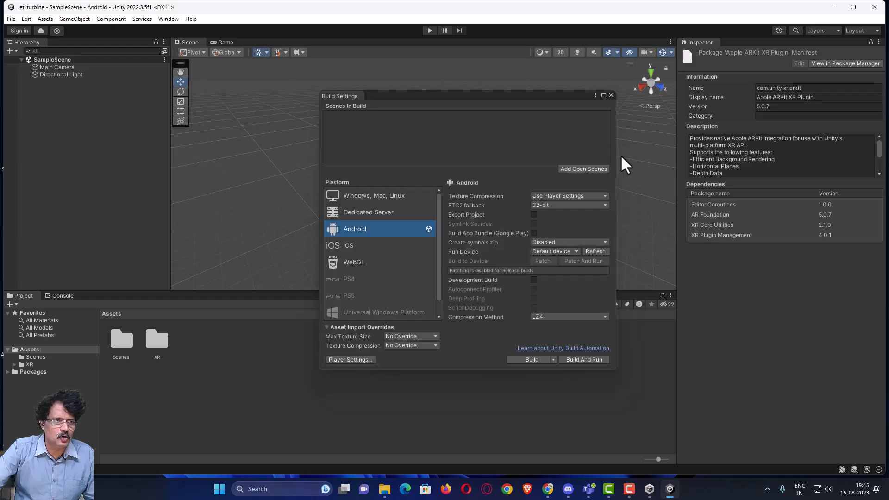
pyautogui.click(611, 94)
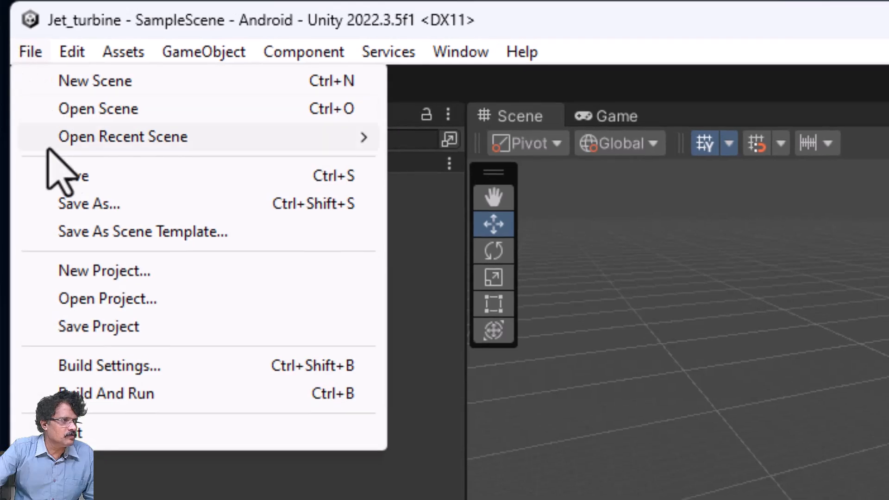
pyautogui.click(55, 167)
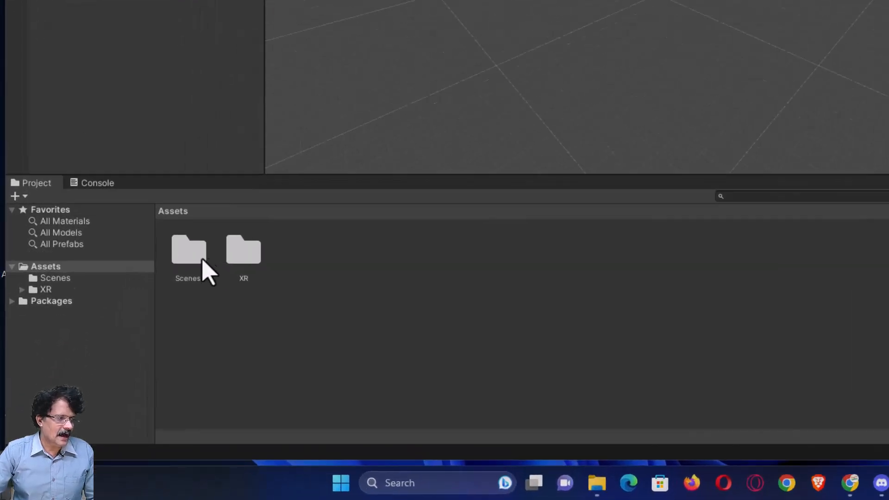
# - Rename the SampleScene asset in the Scenes folder to Jet_Turbine
pyautogui.doubleClick(122, 340)
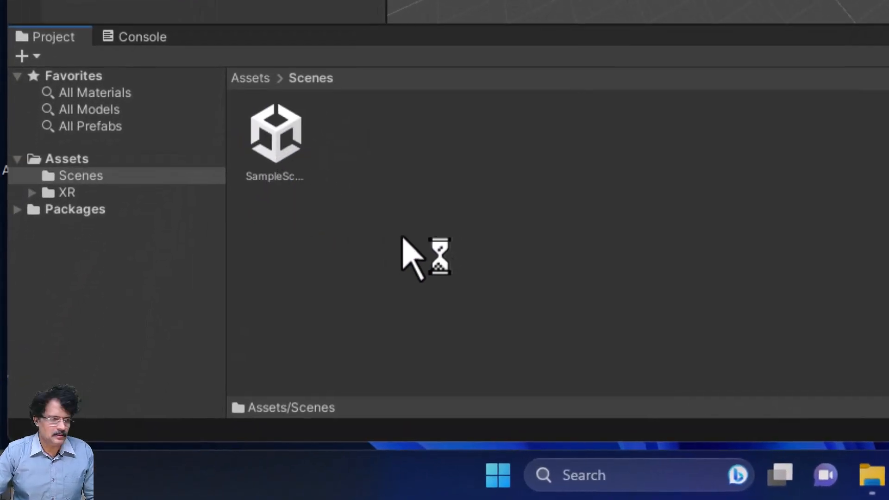
pyautogui.click(284, 155)
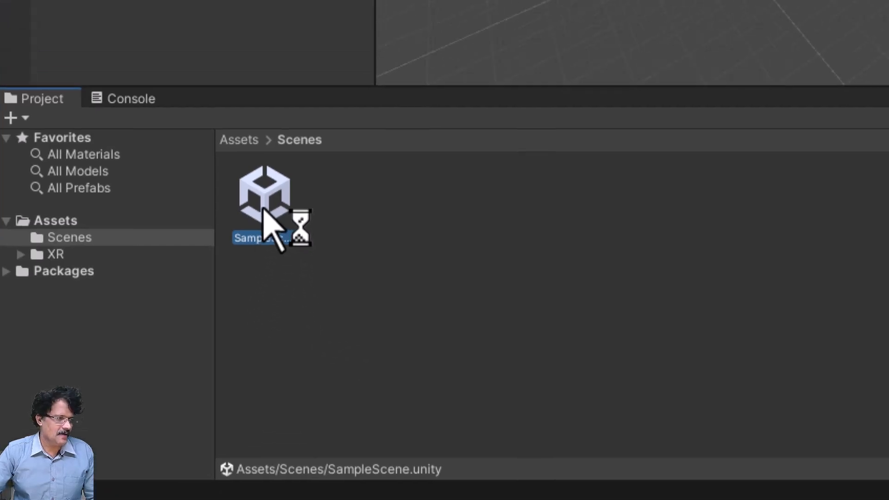
pyautogui.rightClick(276, 147)
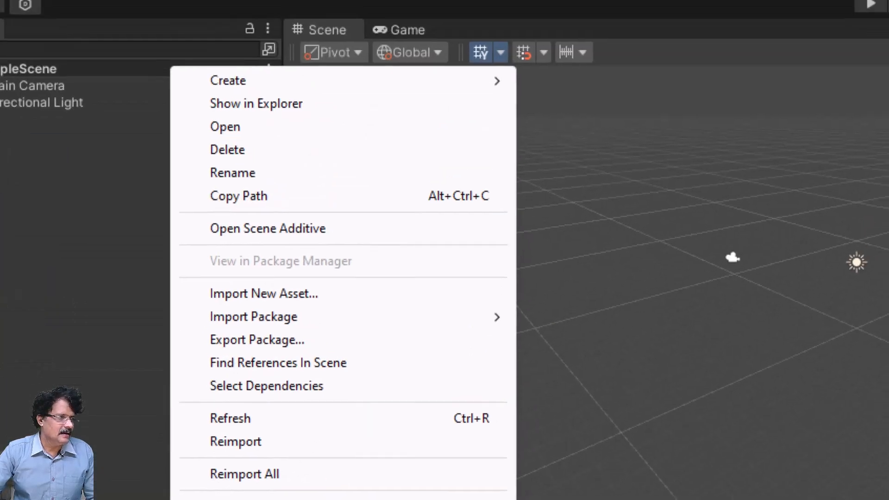
pyautogui.click(271, 175)
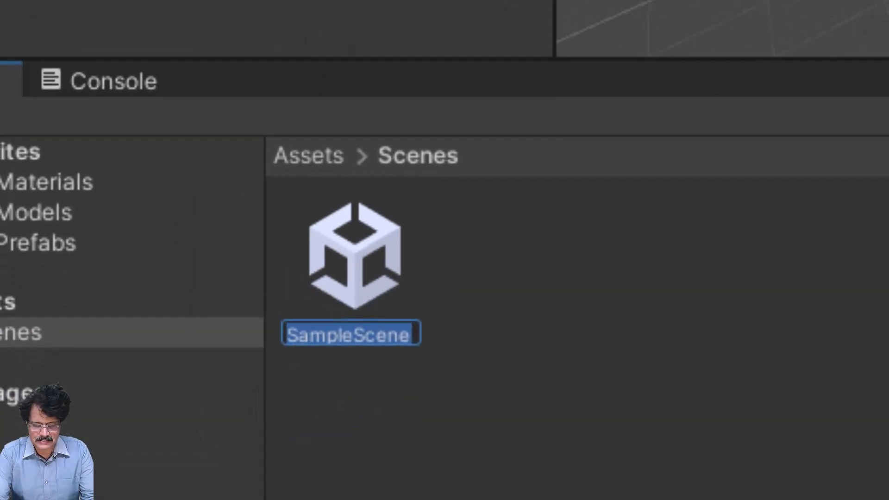
pyautogui.write('Jet')
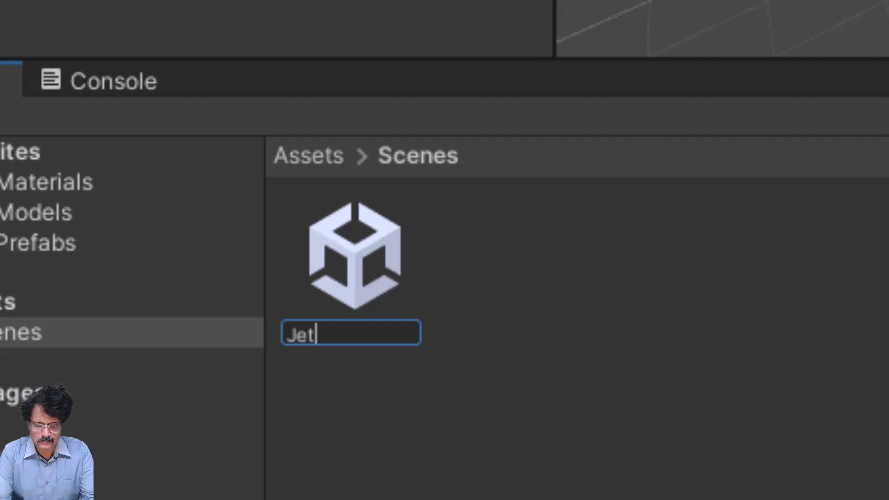
pyautogui.write('_Turbine')
pyautogui.press('Return')
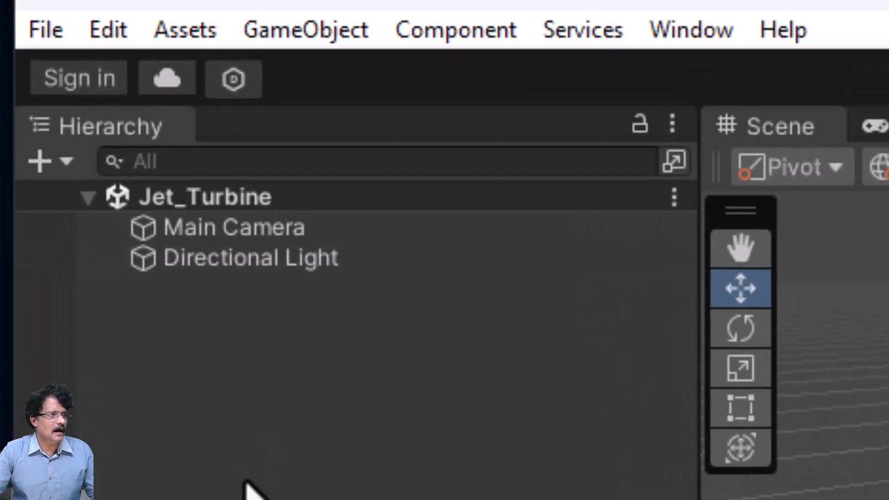
# - Delete the Main Camera from the Jet_Turbine scene
pyautogui.click(215, 230)
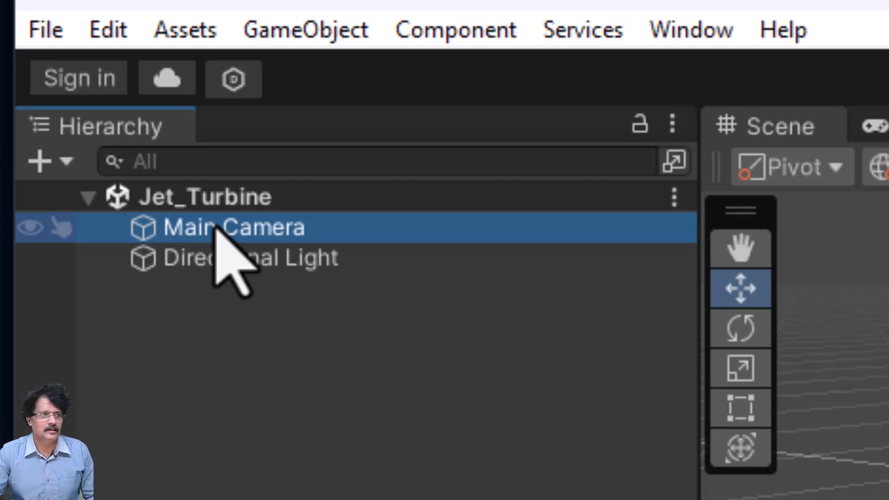
pyautogui.rightClick(215, 228)
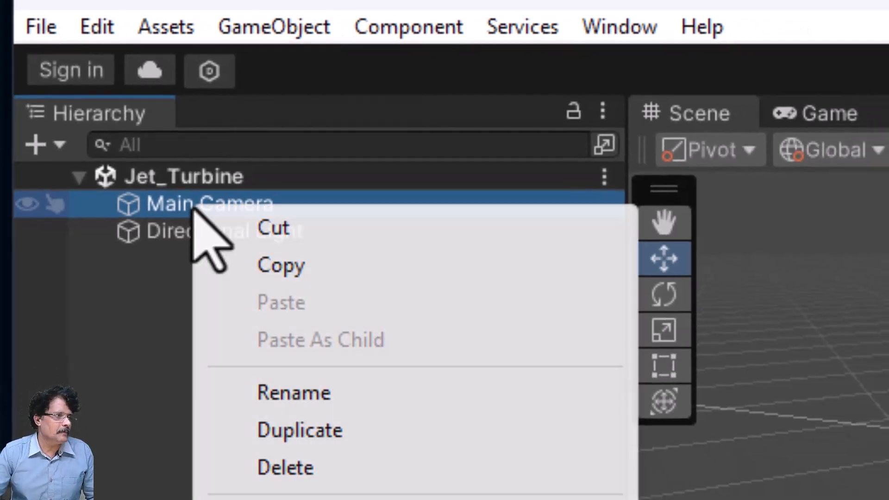
pyautogui.click(307, 473)
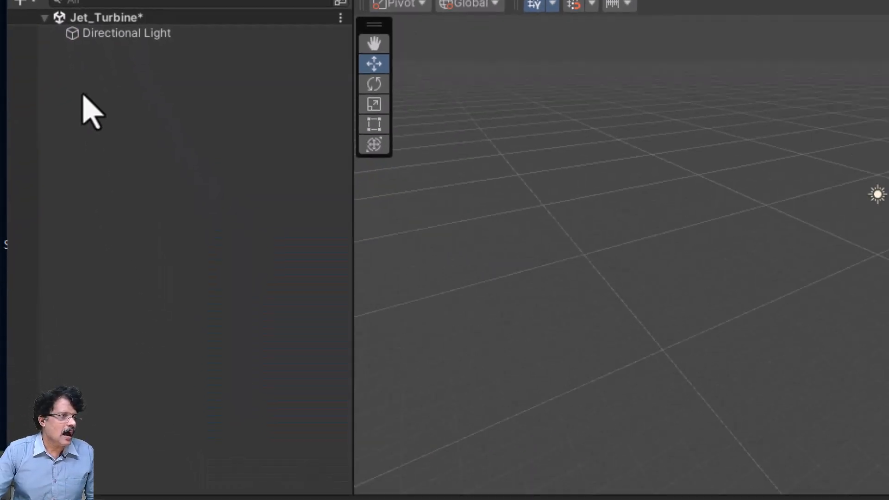
# - Add an XR Origin (Mobile AR) object to the scene and reset its Transform
pyautogui.rightClick(148, 309)
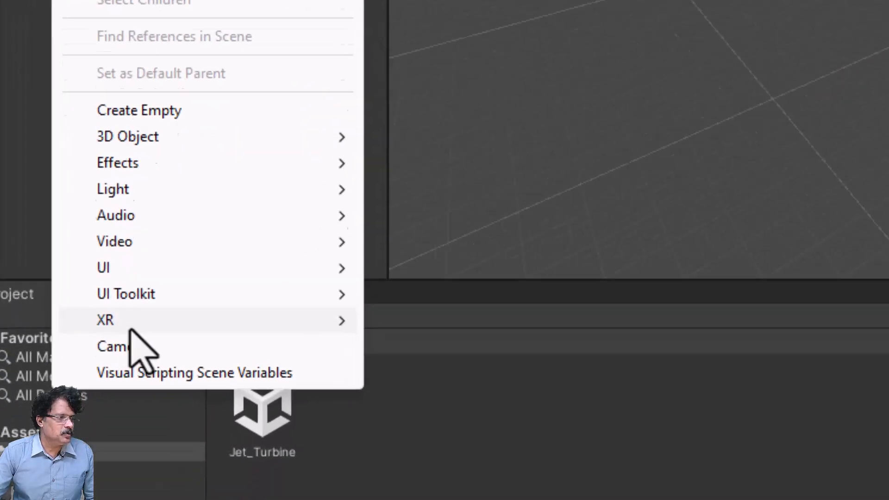
pyautogui.moveTo(128, 441)
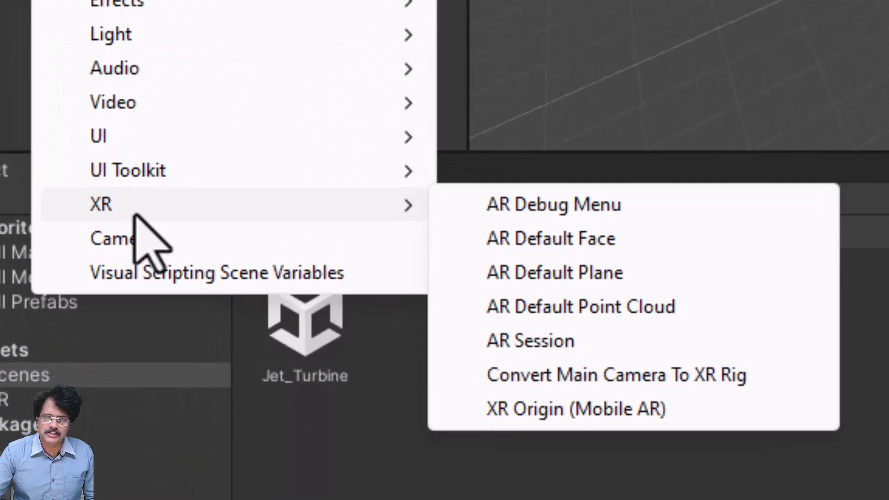
pyautogui.click(505, 410)
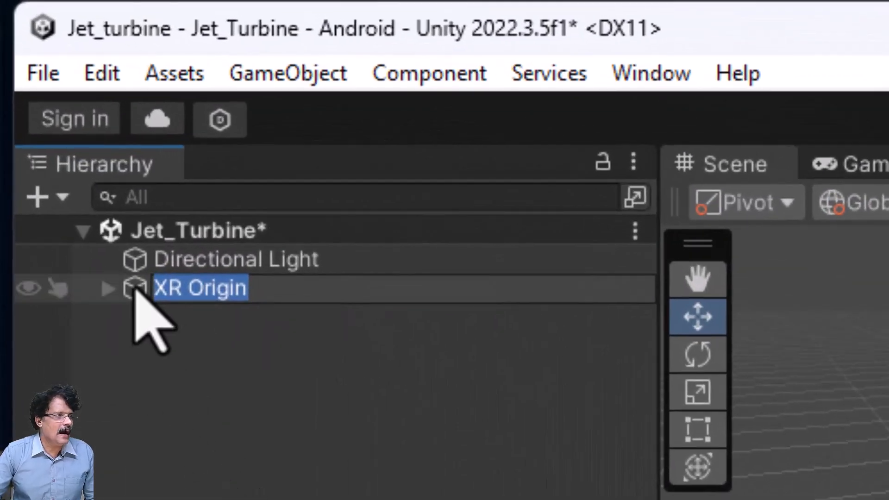
pyautogui.click(136, 291)
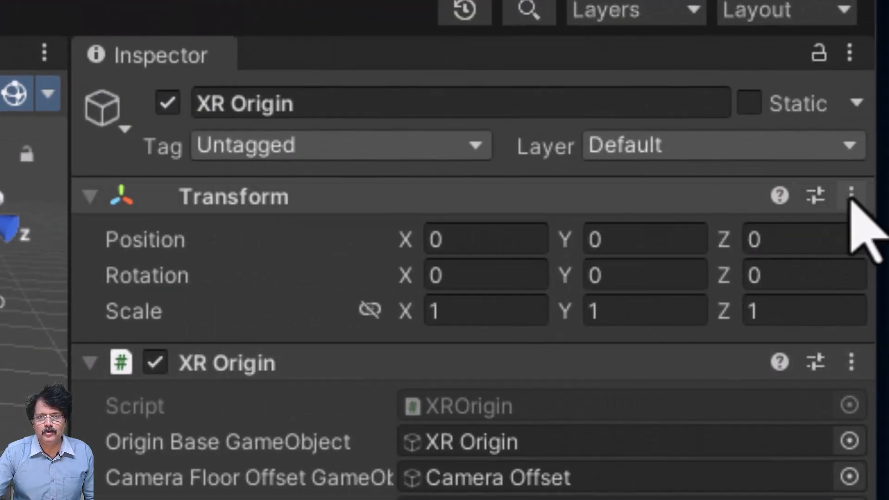
pyautogui.click(852, 195)
pyautogui.click(792, 232)
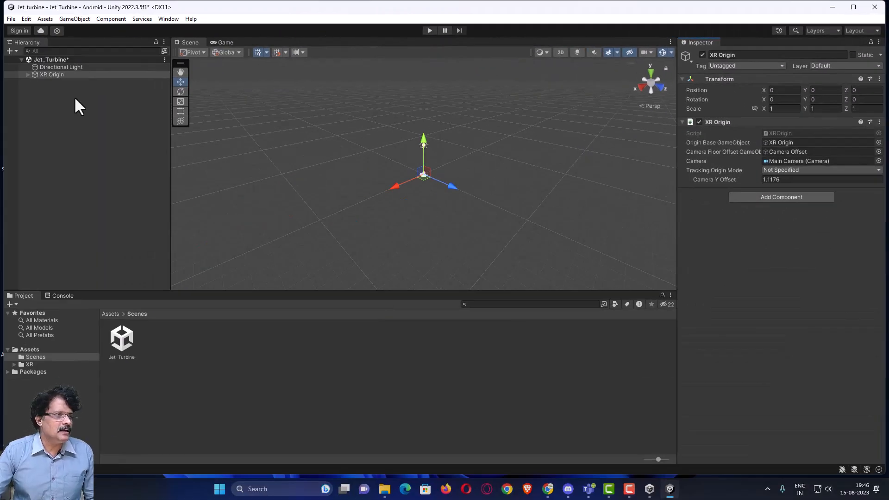
# - Add an AR Session object to the scene, keeping its default name
pyautogui.rightClick(73, 97)
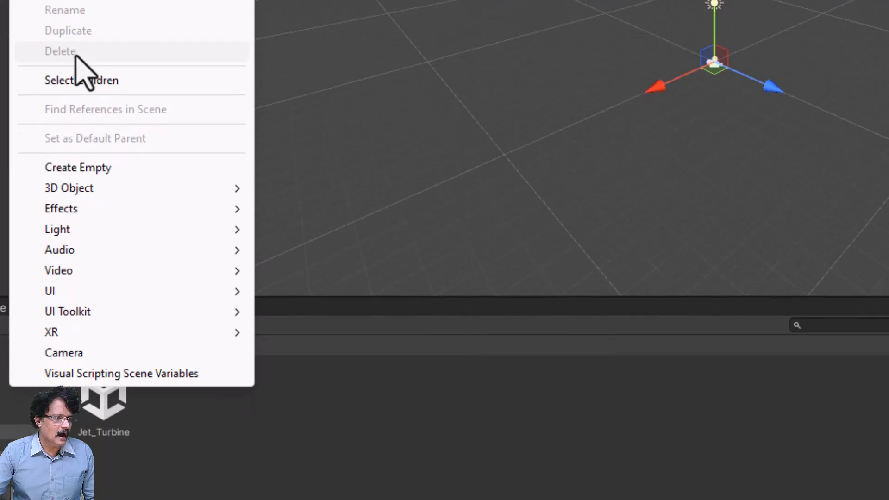
pyautogui.moveTo(95, 319)
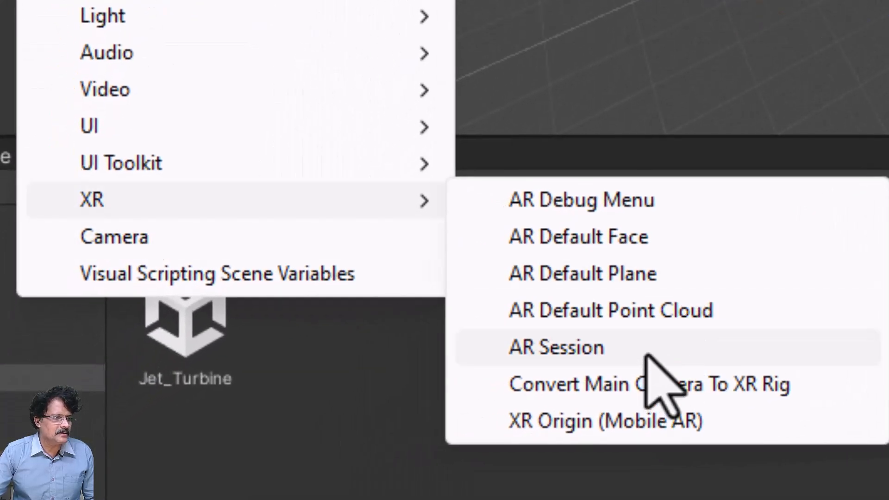
pyautogui.click(646, 349)
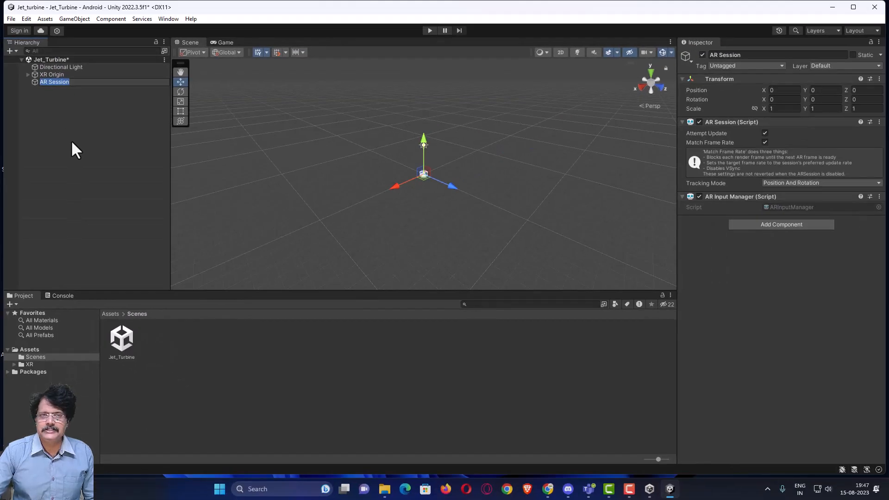
pyautogui.press('Return')
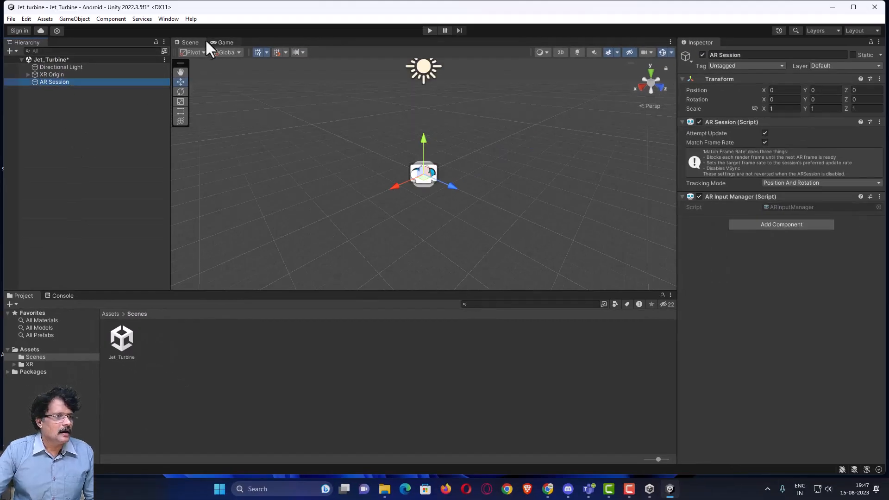
# - Show the Game view and set its resolution to 1280x720 Portrait
pyautogui.click(218, 40)
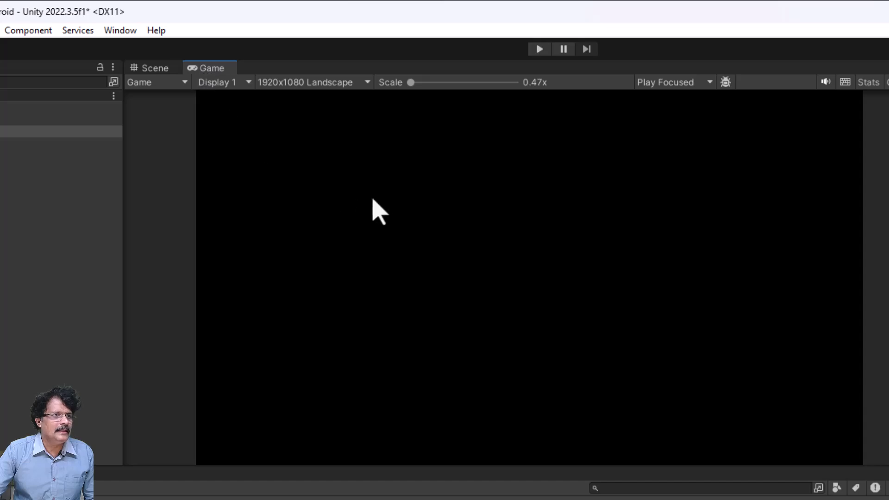
pyautogui.click(308, 93)
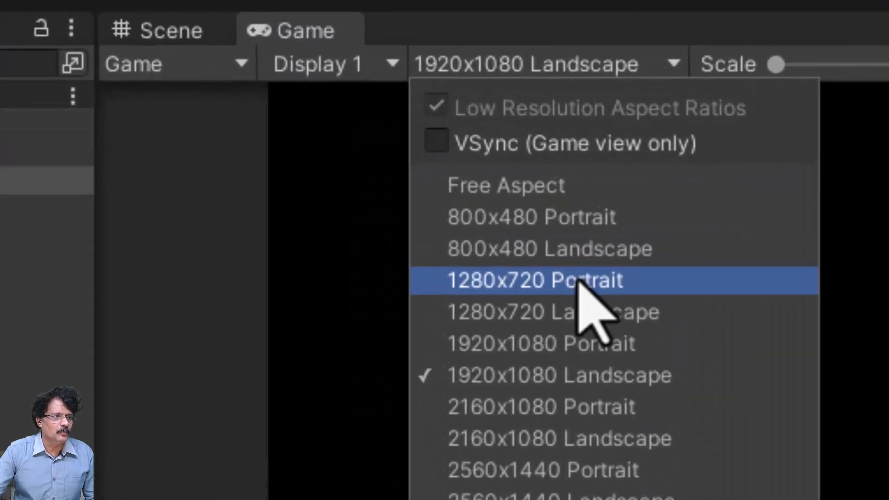
pyautogui.click(340, 174)
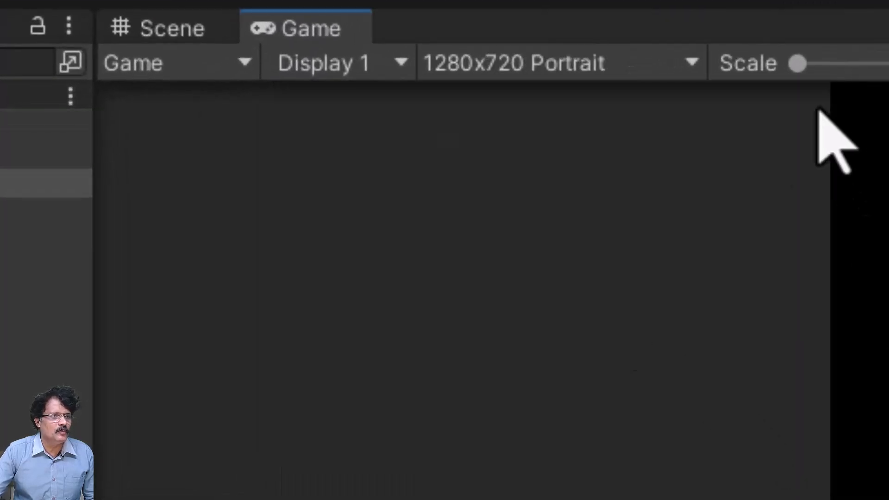
# - Set the Game view resolution to 1920x1080 Landscape and save the scene
pyautogui.click(552, 65)
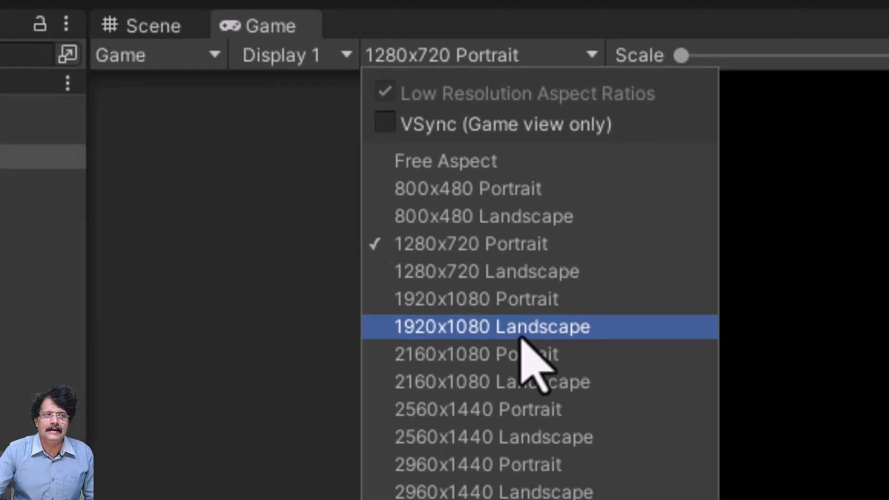
pyautogui.click(534, 345)
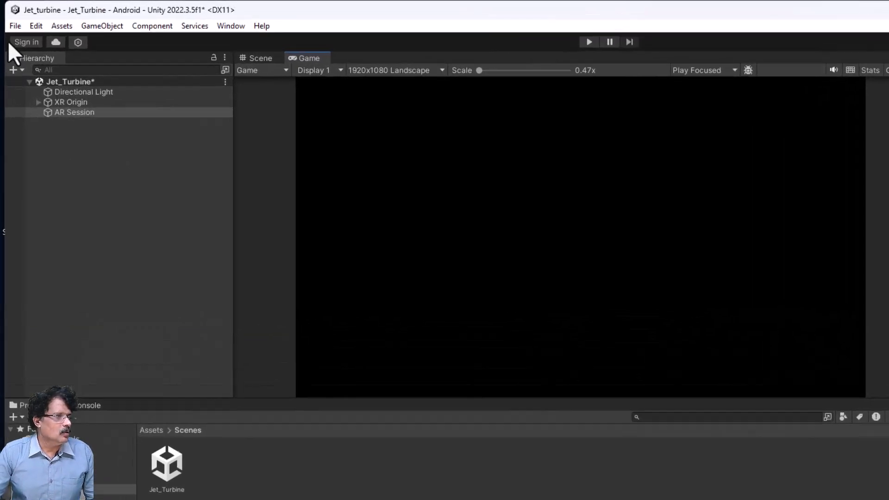
pyautogui.click(11, 18)
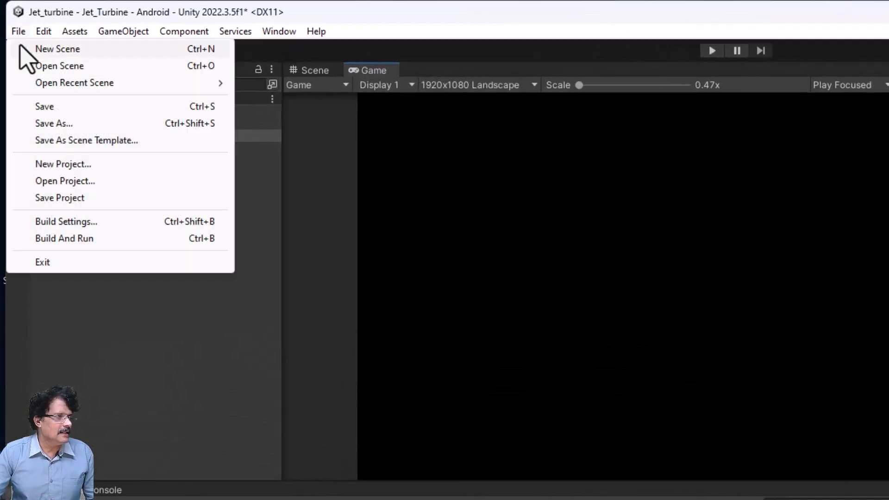
pyautogui.click(39, 107)
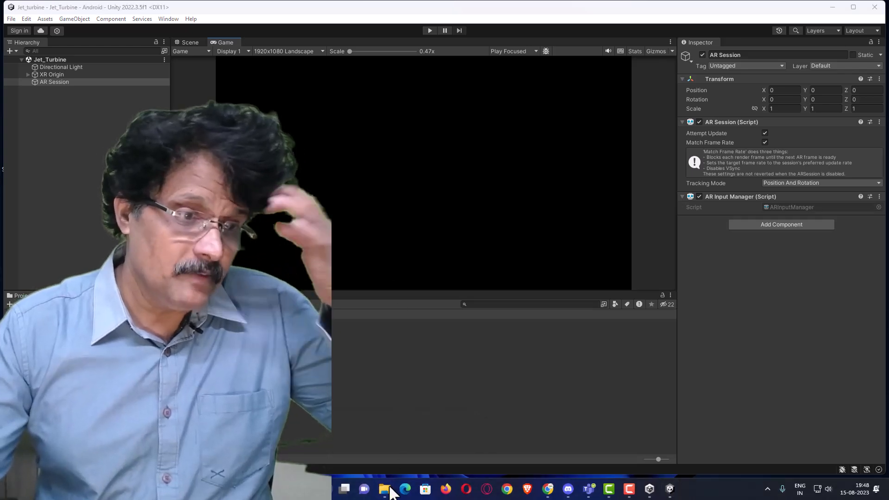
# - Switch to File Explorer, extract Jet_turbine_project_assets.zip into its own folder with WinRAR, and select Jet Turbine Assets.unitypackage in that folder
pyautogui.moveTo(383, 492)
pyautogui.click(414, 463)
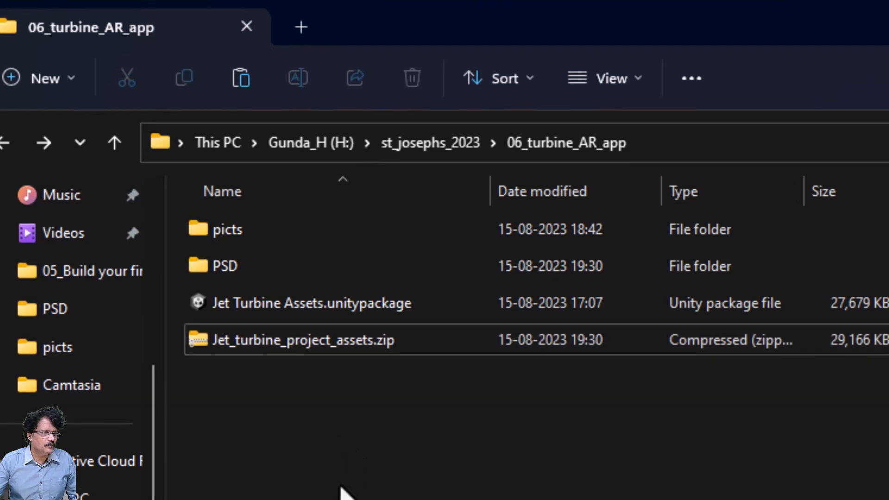
pyautogui.click(227, 351)
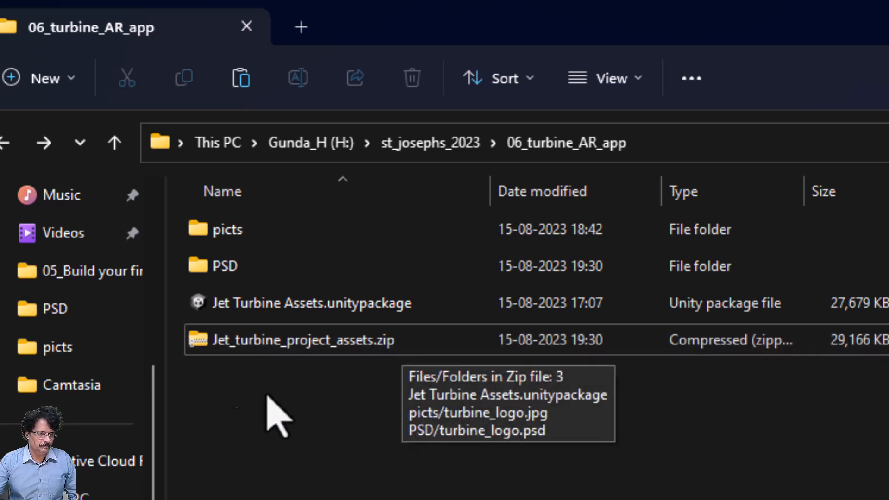
pyautogui.click(234, 344)
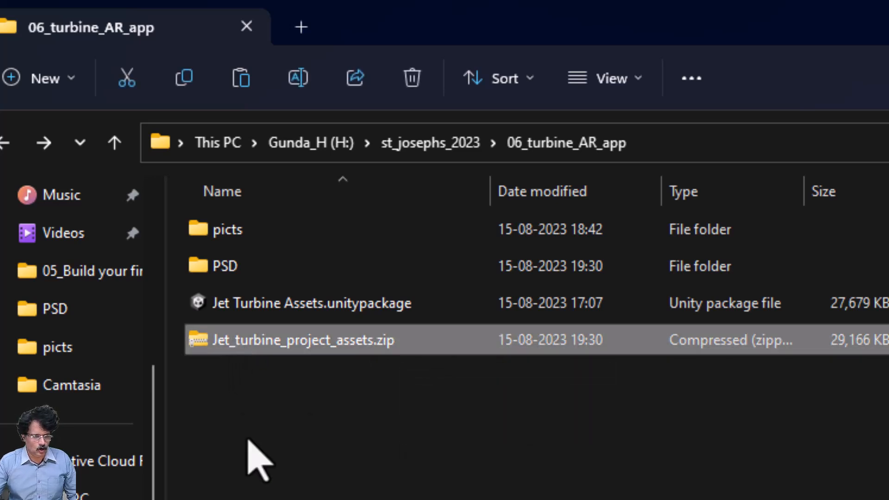
pyautogui.rightClick(236, 340)
pyautogui.moveTo(403, 234)
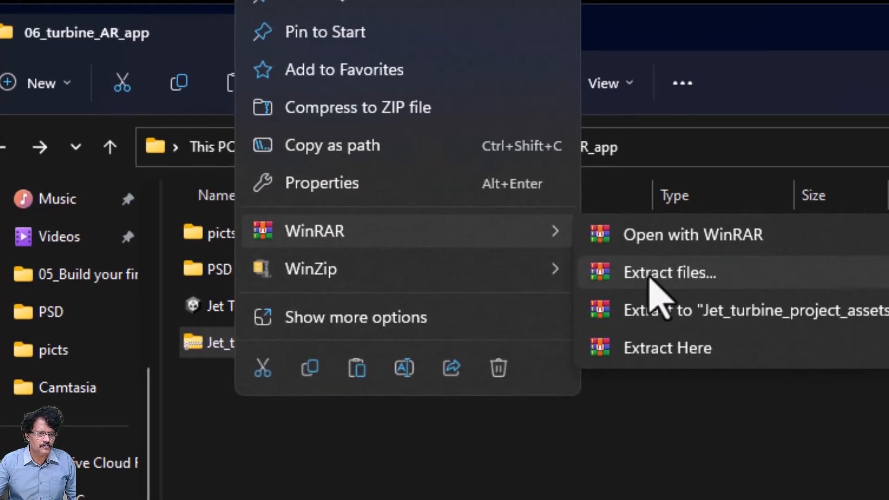
pyautogui.click(653, 273)
pyautogui.click(482, 468)
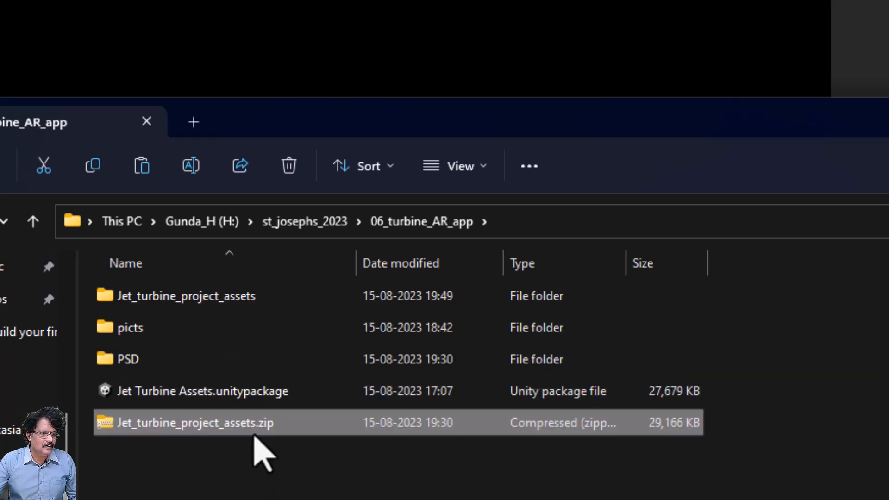
pyautogui.doubleClick(236, 297)
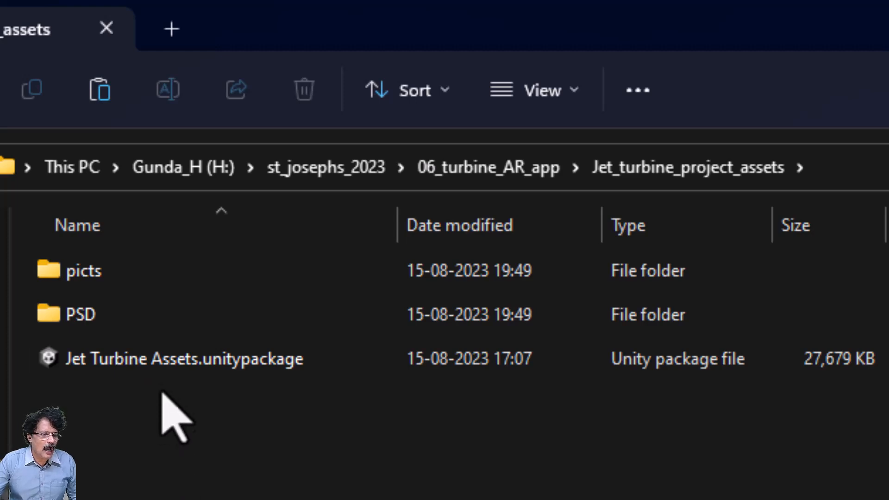
pyautogui.click(160, 360)
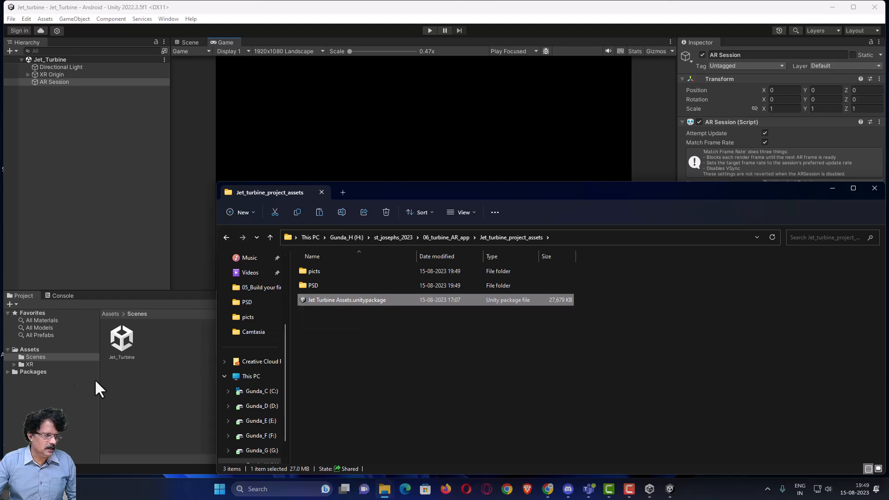
# - Switch back to Unity and start a custom package import for the project's Assets folder
pyautogui.click(29, 349)
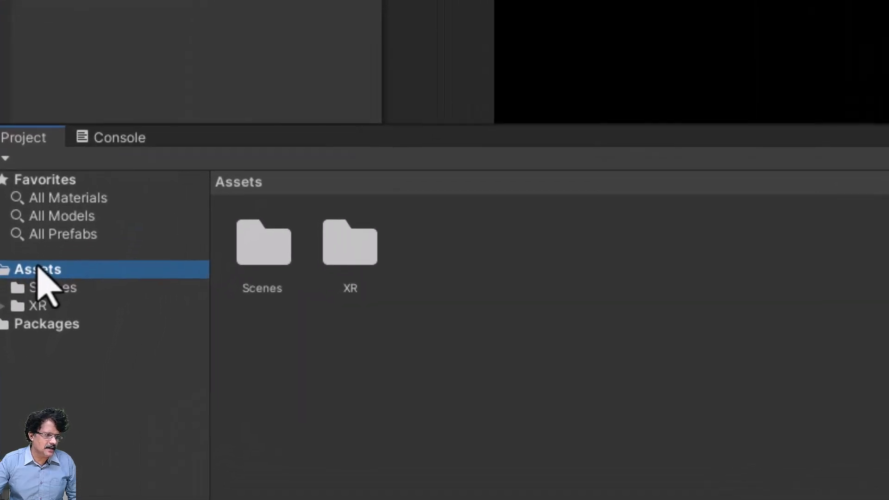
pyautogui.rightClick(37, 268)
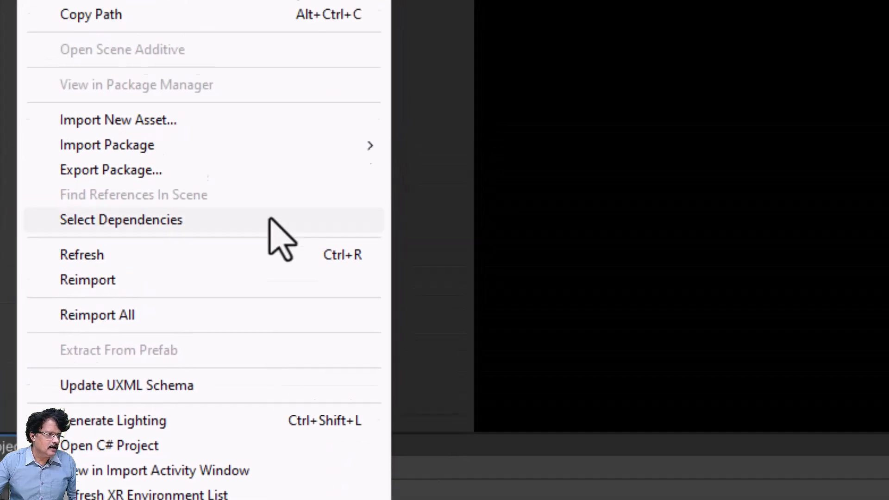
pyautogui.moveTo(268, 242)
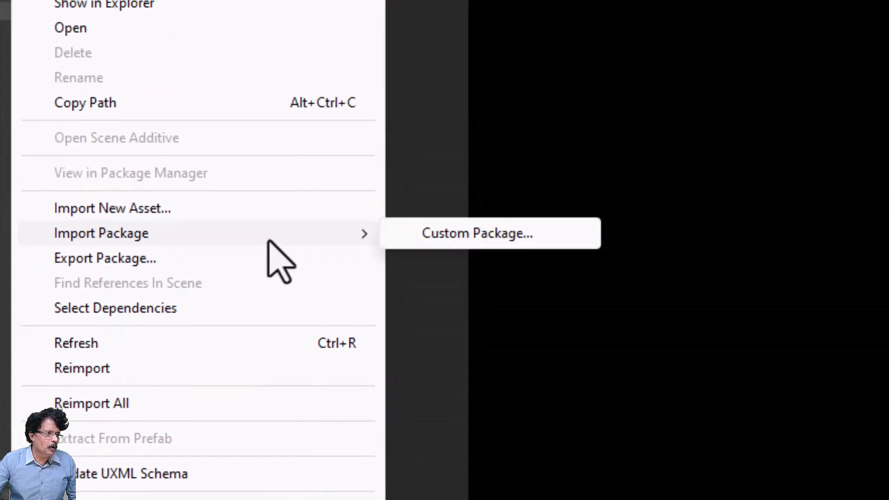
pyautogui.click(456, 235)
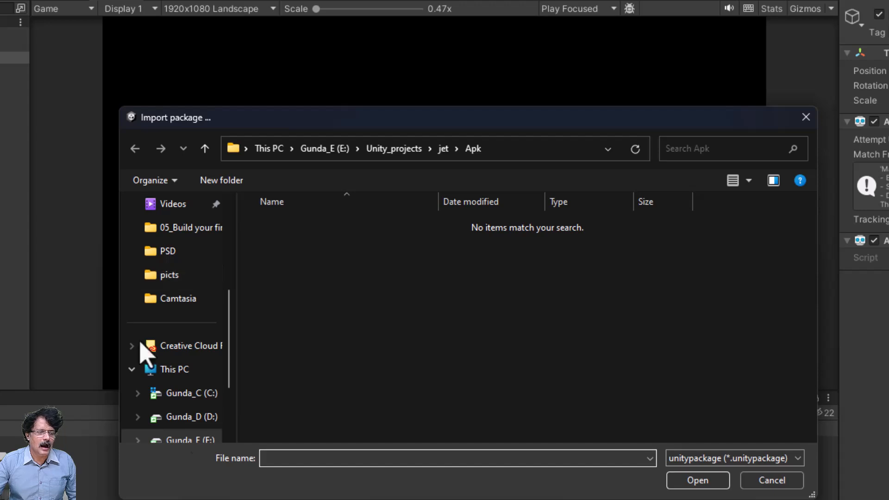
# - Copy the Jet_turbine_project_assets folder path from File Explorer into the import dialog and open Jet Turbine Assets.unitypackage
pyautogui.hotkey('alt', 'Tab')
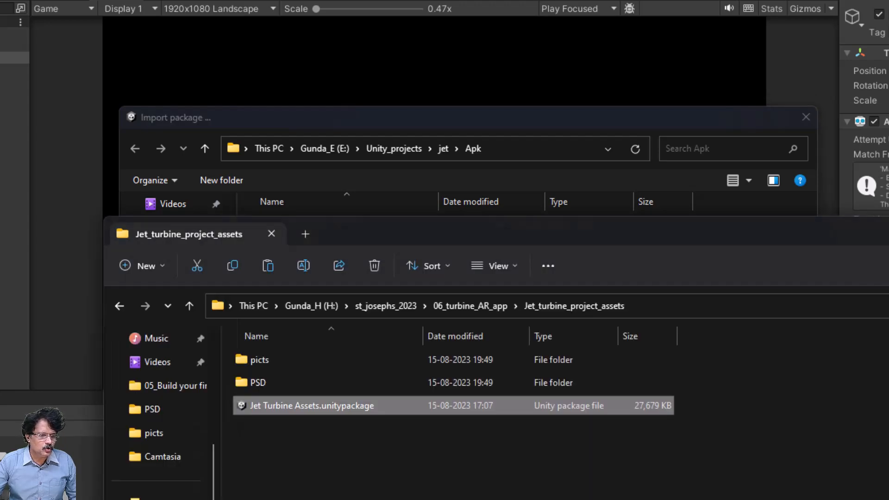
pyautogui.click(701, 313)
pyautogui.hotkey('ctrl', 'c')
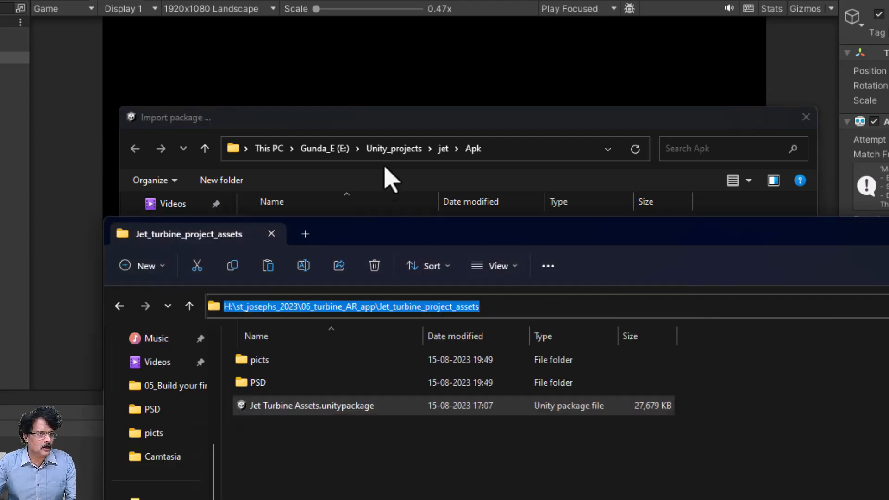
pyautogui.click(512, 148)
pyautogui.hotkey('ctrl', 'v')
pyautogui.press('Return')
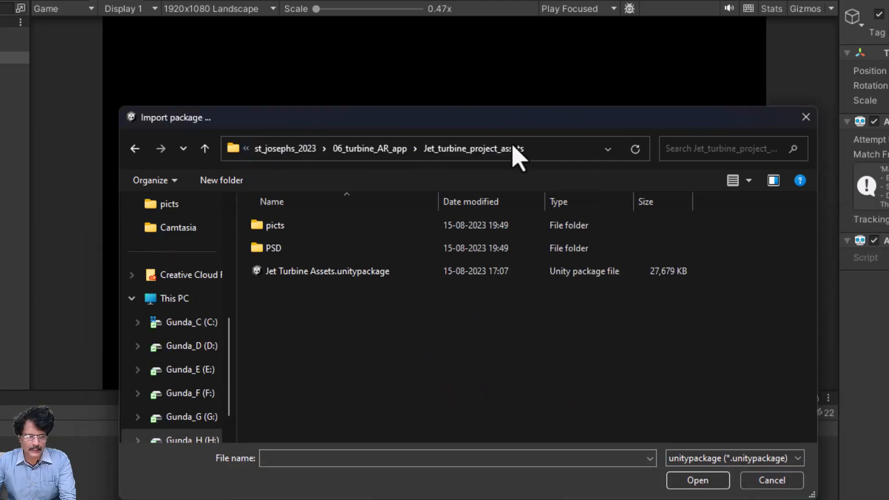
pyautogui.click(341, 273)
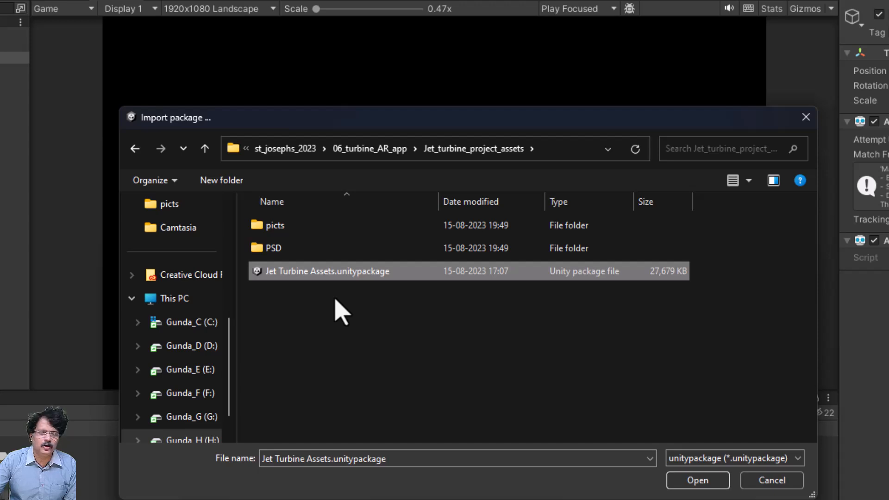
pyautogui.click(709, 481)
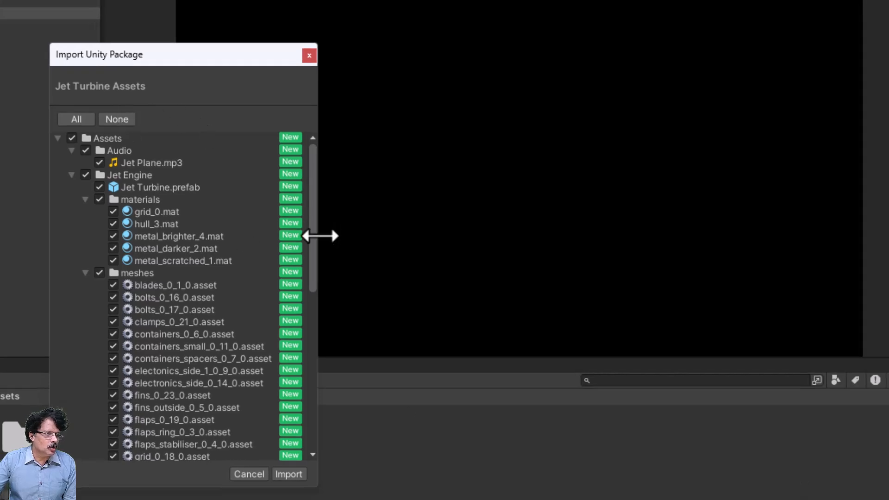
# - Import all items of the Jet Turbine Assets package and open the imported Assets subfolder in the project
pyautogui.moveTo(314, 258); pyautogui.dragTo(338, 215)
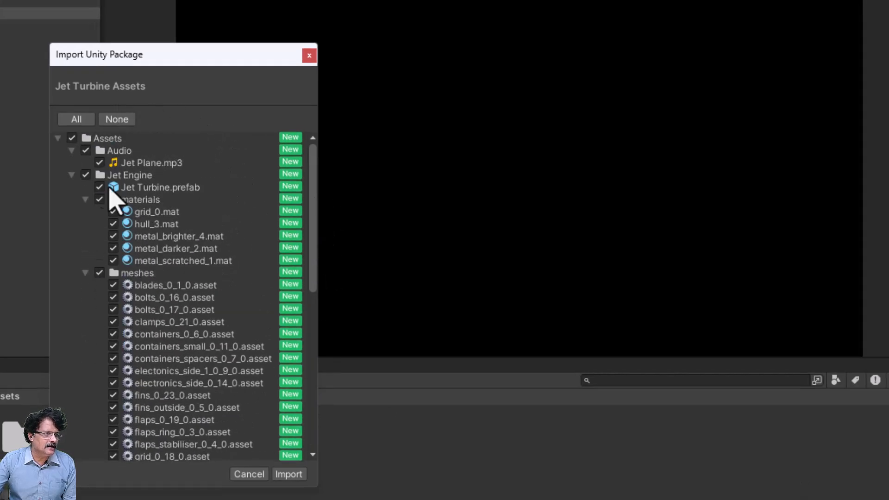
pyautogui.click(291, 480)
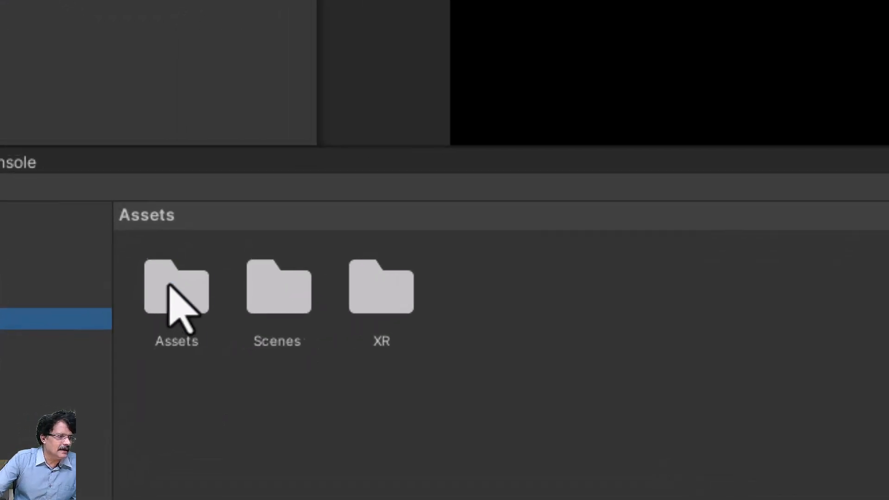
pyautogui.click(129, 329)
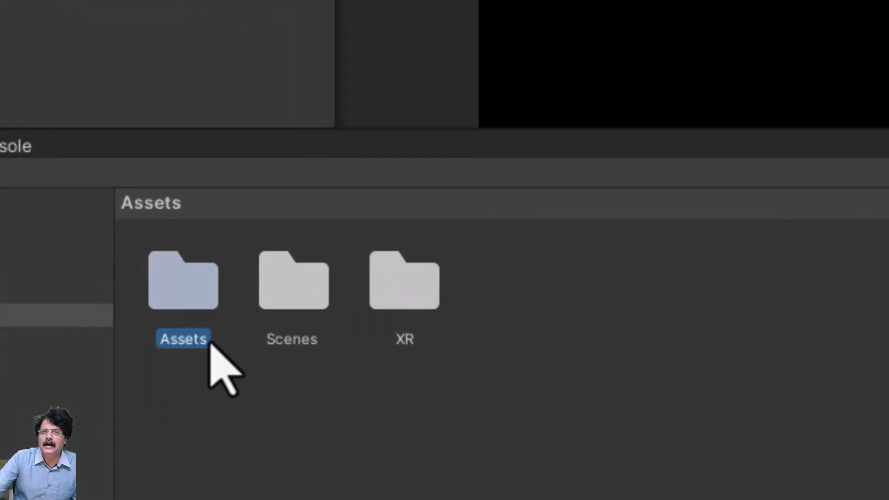
pyautogui.doubleClick(184, 298)
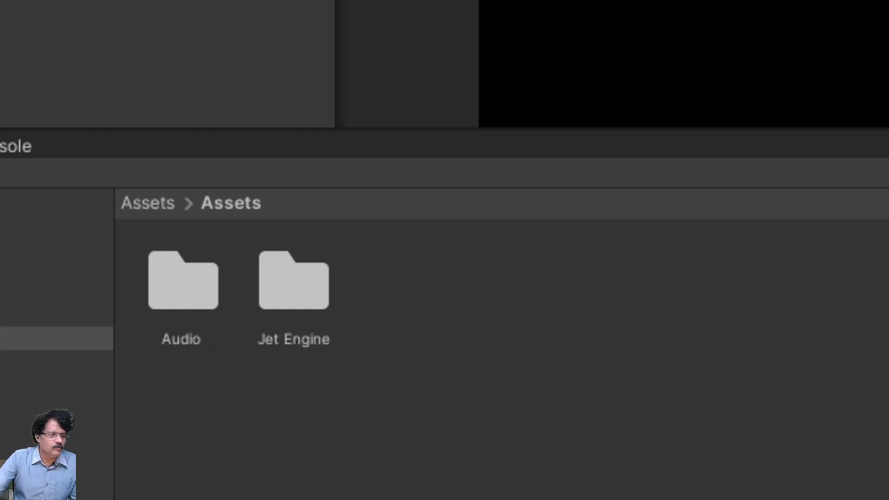
# - Open the imported Audio folder and preview the Jet Plane audio clip, stopping playback after a few seconds
pyautogui.click(170, 304)
pyautogui.click(321, 296)
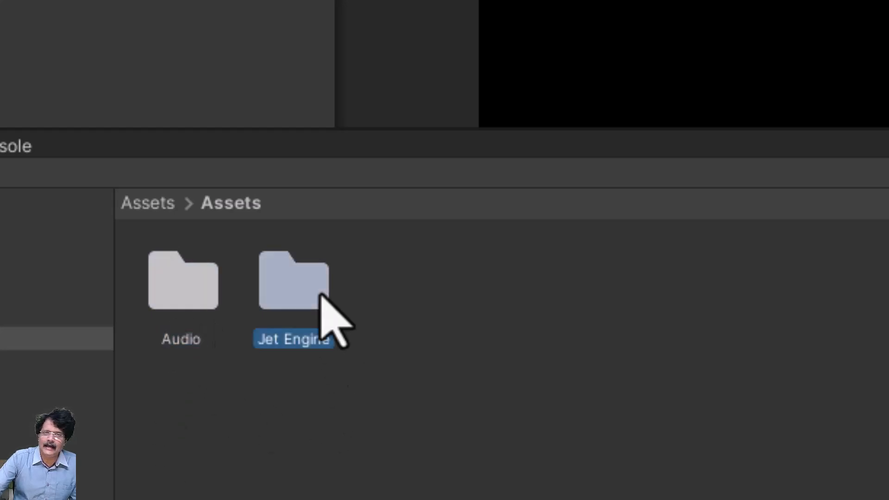
pyautogui.doubleClick(179, 286)
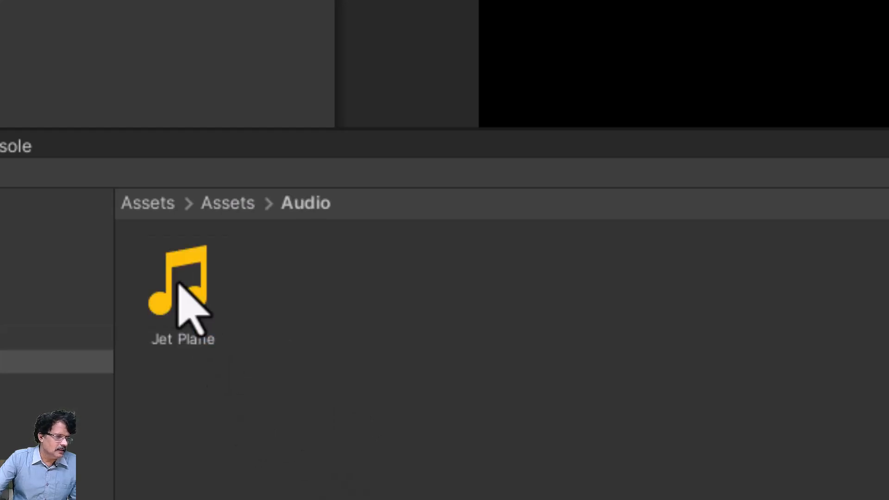
pyautogui.click(182, 274)
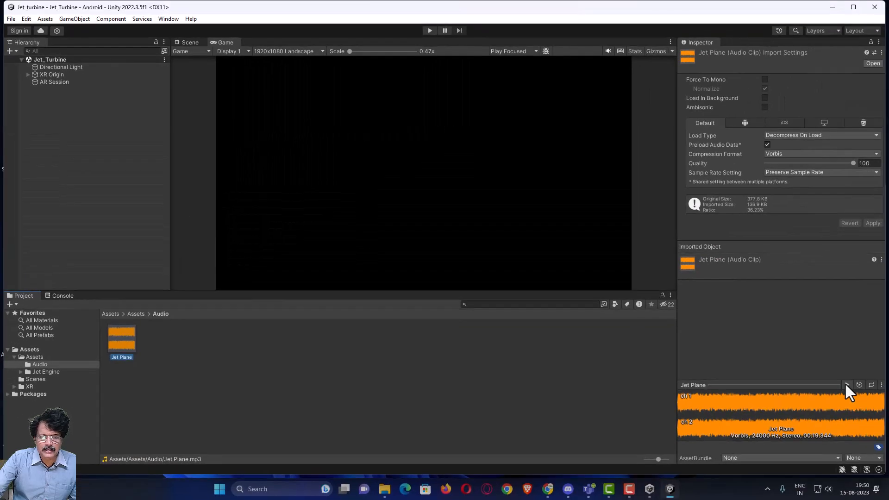
pyautogui.click(847, 384)
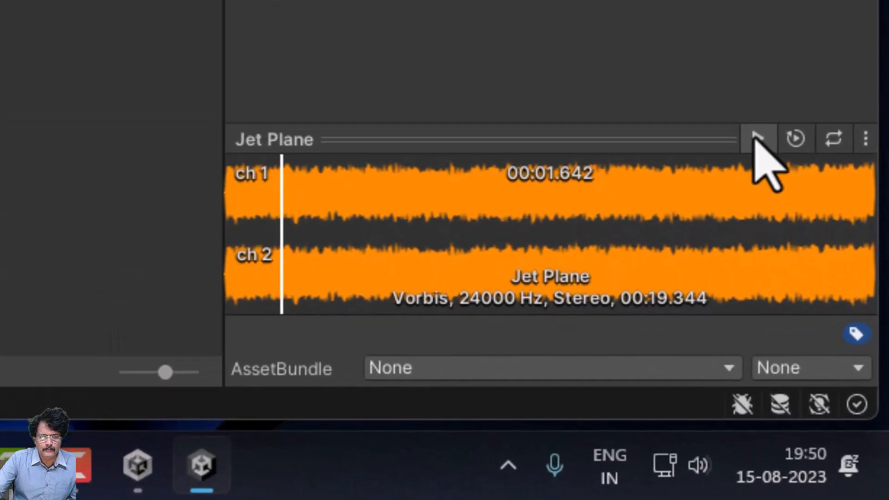
pyautogui.click(846, 384)
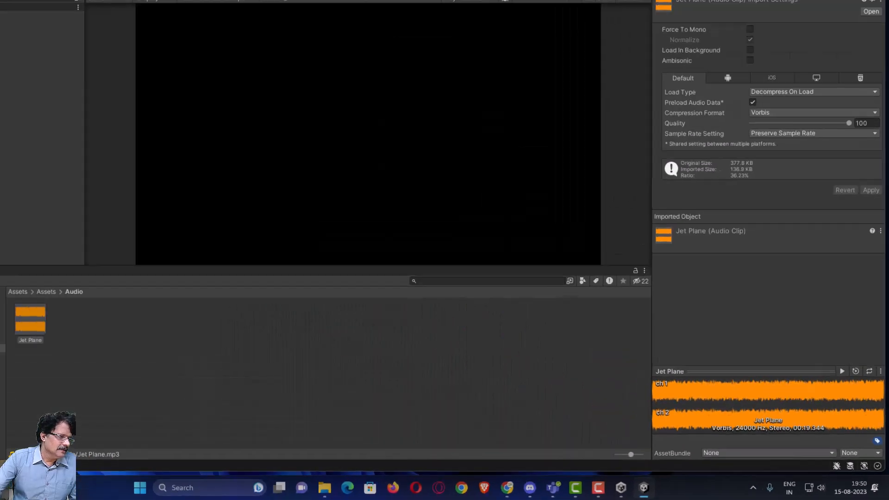
# - Add the Jet Turbine prefab from the Jet Engine folder to the Jet_Turbine scene and save the scene
pyautogui.click(46, 373)
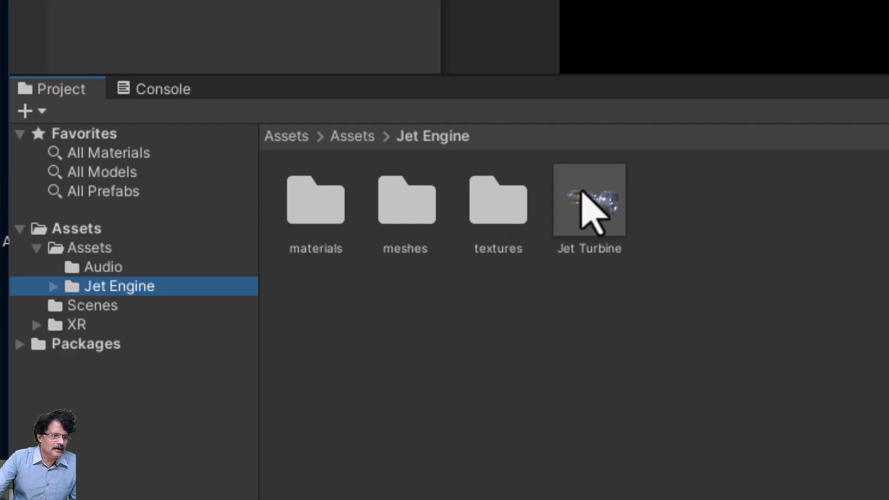
pyautogui.click(583, 193)
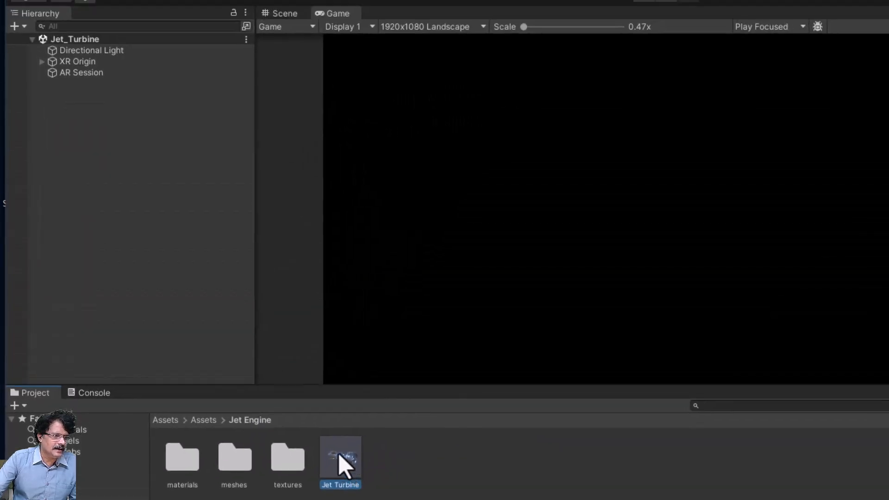
pyautogui.moveTo(164, 210); pyautogui.dragTo(164, 210)
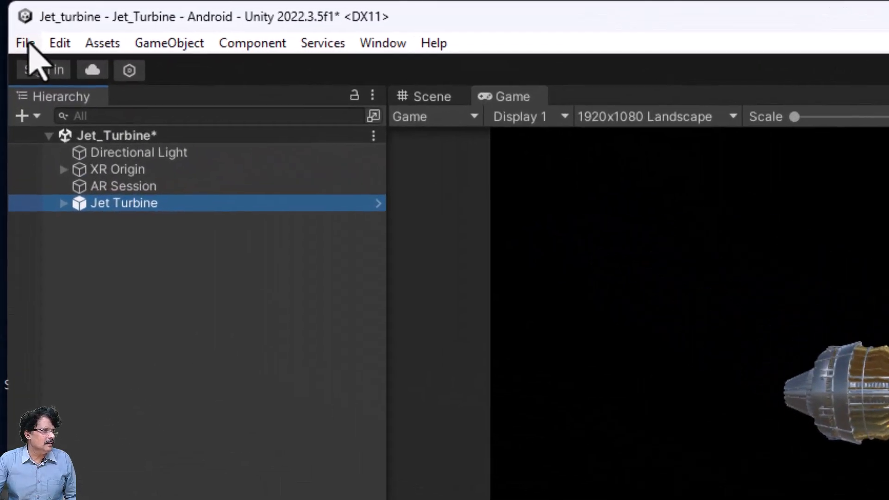
pyautogui.click(25, 43)
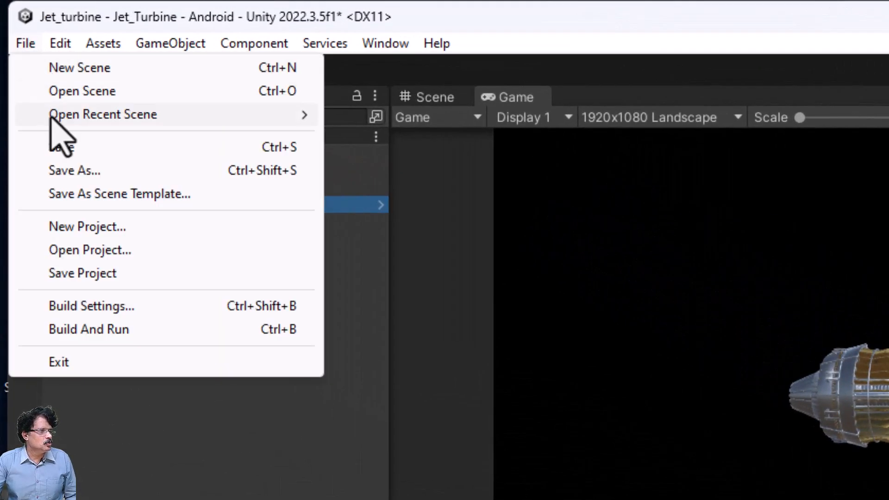
pyautogui.click(56, 146)
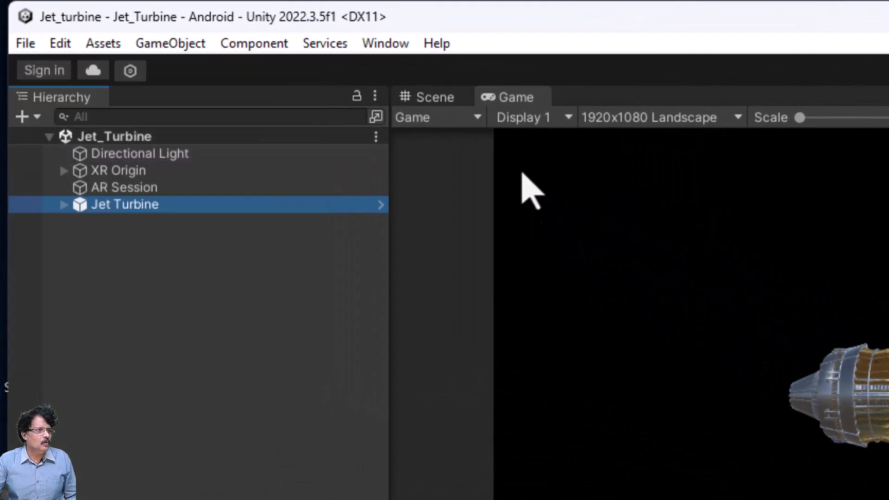
# - Show the Scene view, run the scene in play mode to check the turbine, and stop it
pyautogui.click(426, 98)
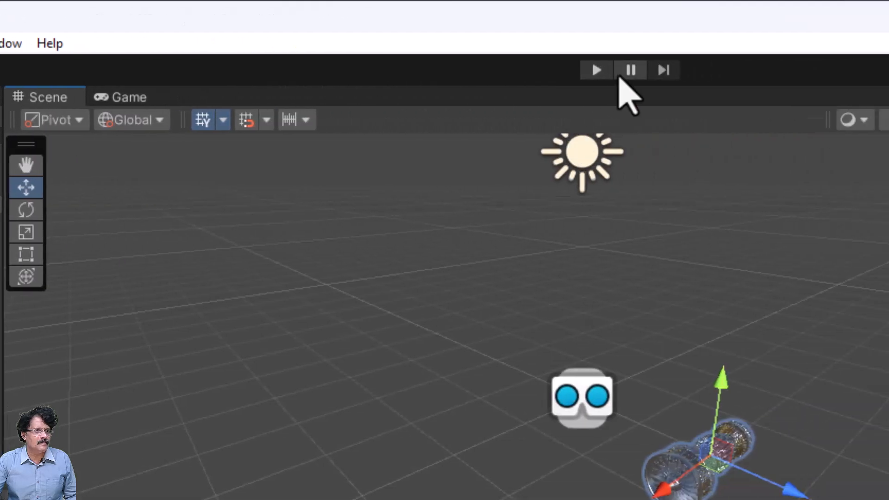
pyautogui.click(636, 71)
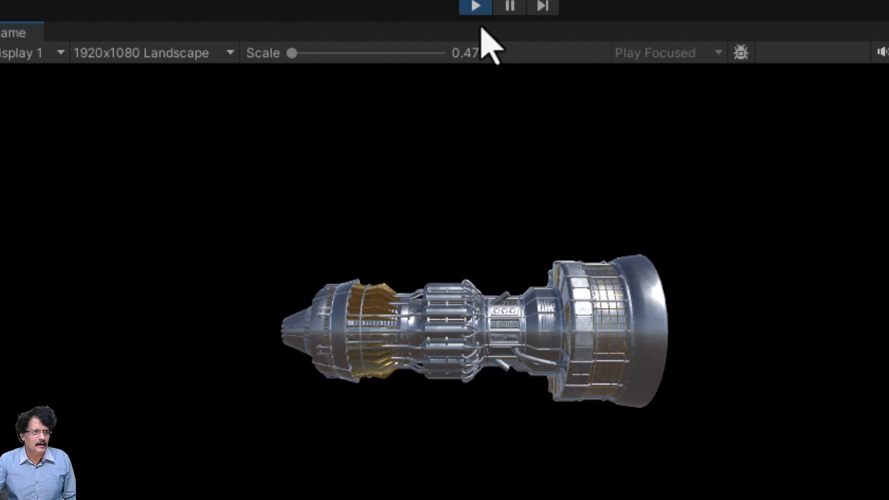
pyautogui.click(475, 7)
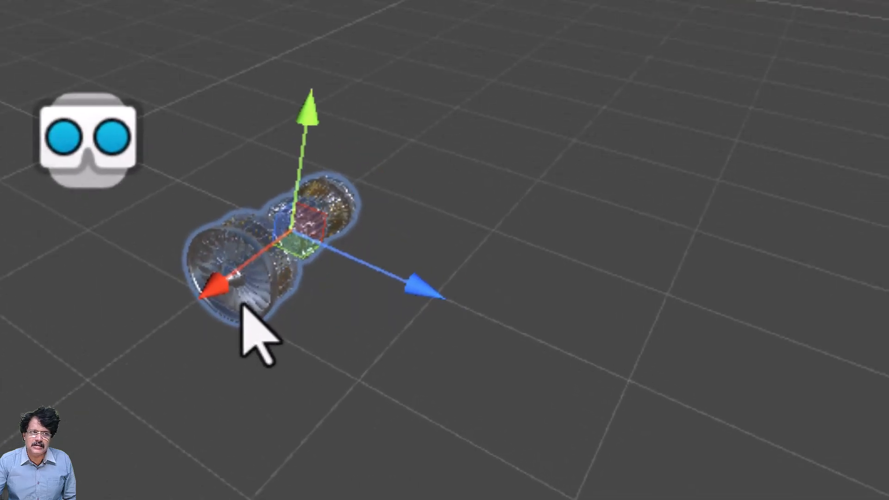
# - Examine the turbine's front fan up close in the Scene view, select its blades, and collapse the Turbine group in the hierarchy
pyautogui.scroll(5, 216, 294)
pyautogui.moveTo(256, 334); pyautogui.dragTo(181, 70, button='middle')
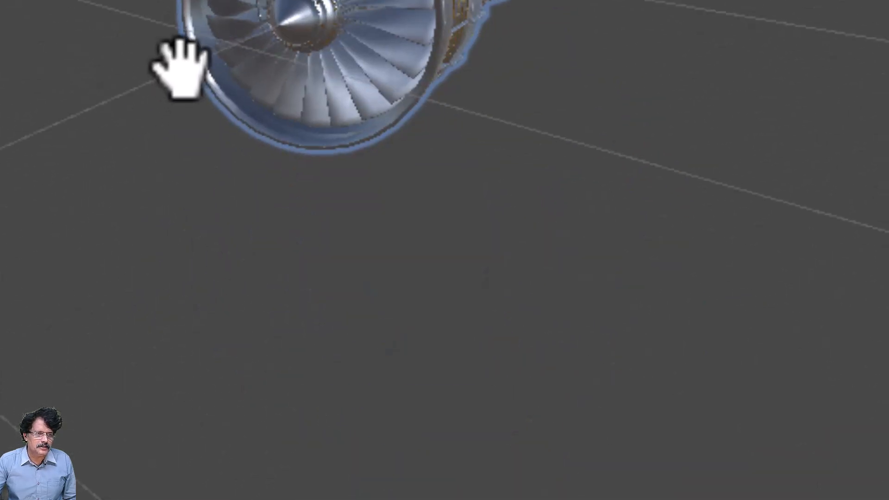
pyautogui.scroll(5, 252, 119)
pyautogui.moveTo(252, 119); pyautogui.dragTo(185, 241, button='middle')
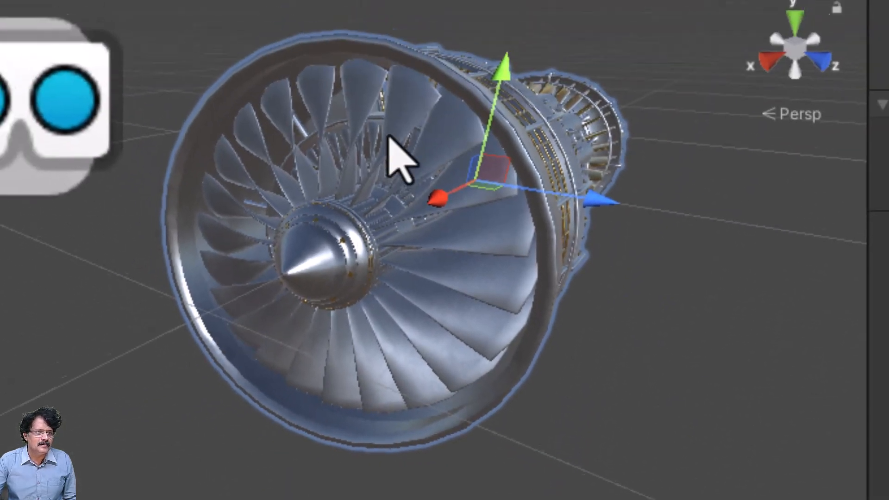
pyautogui.click(398, 149)
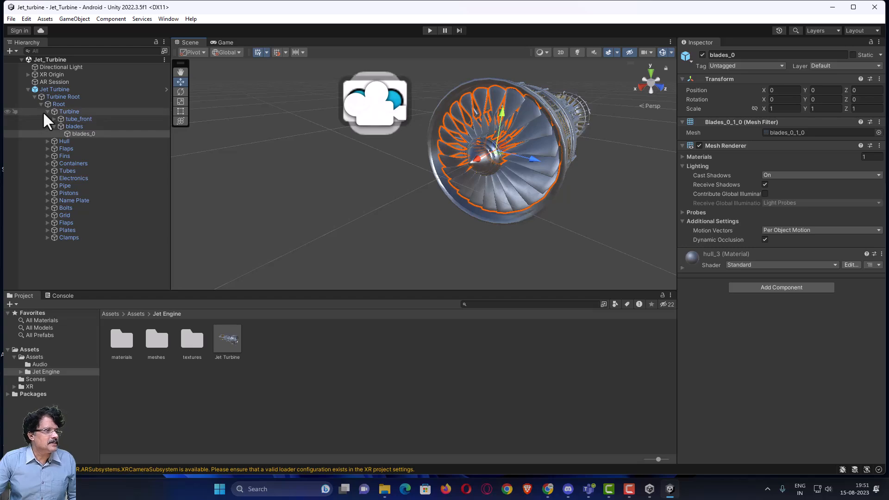
pyautogui.click(46, 111)
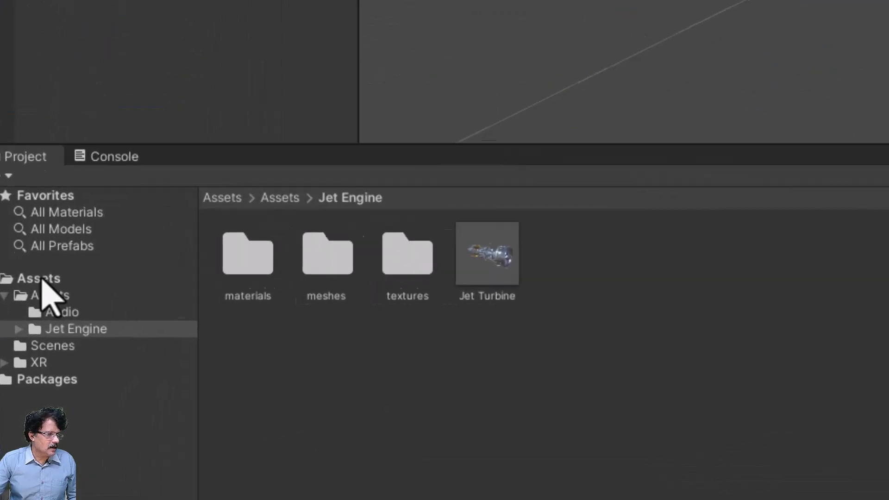
# - Create a folder named Scripts in the project's top-level Assets folder
pyautogui.click(42, 279)
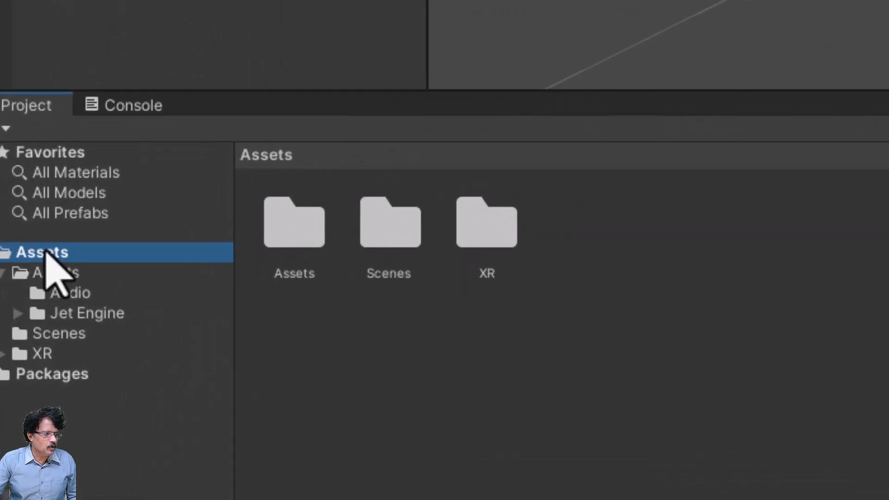
pyautogui.rightClick(315, 387)
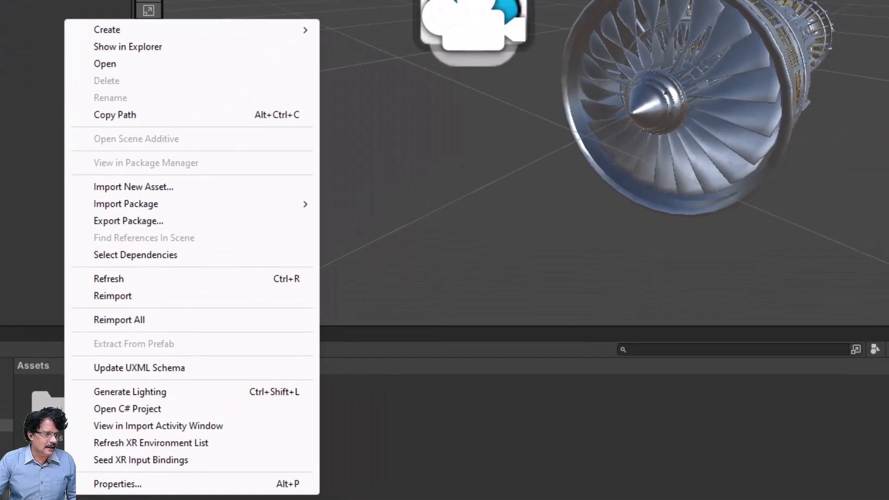
pyautogui.moveTo(199, 30)
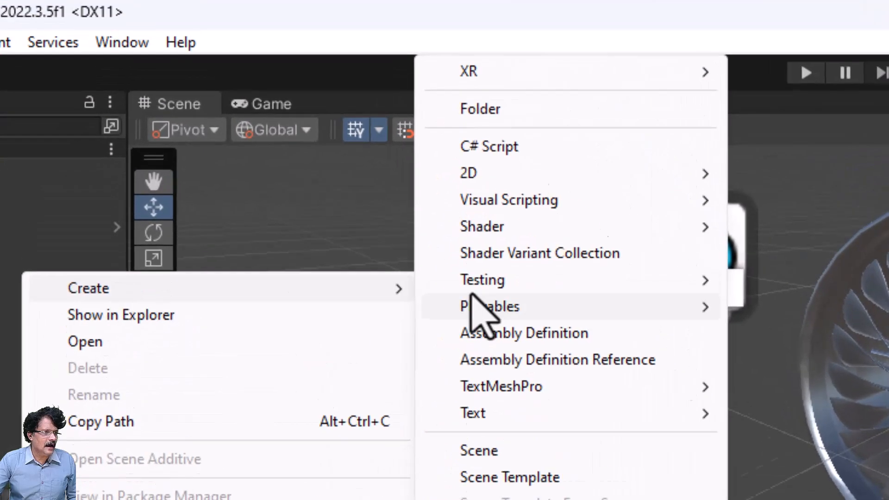
pyautogui.click(472, 96)
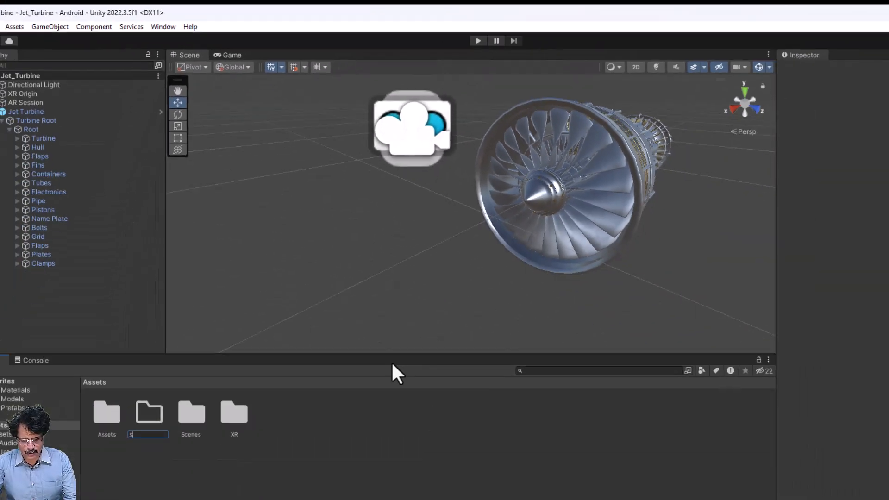
pyautogui.write('Scr')
pyautogui.write('ipts')
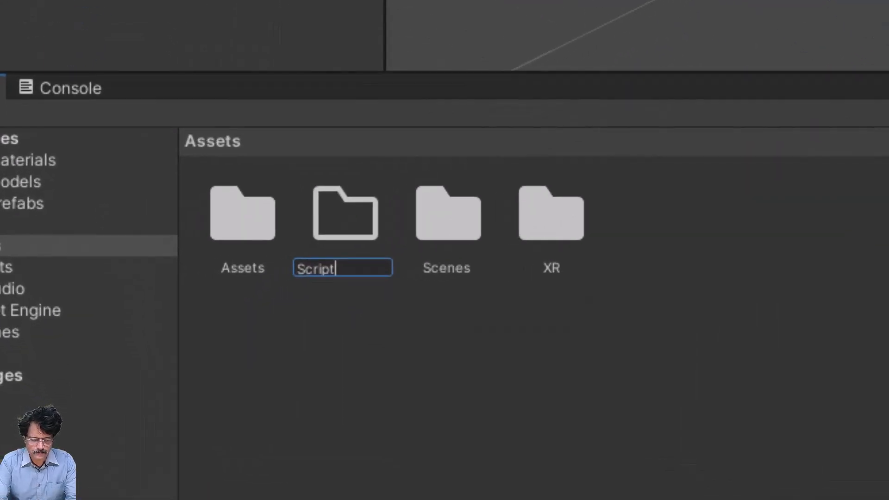
pyautogui.press('Return')
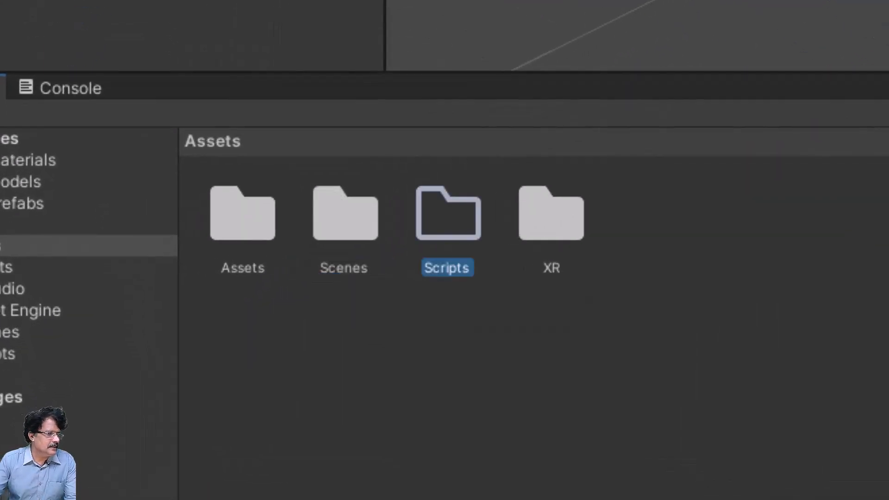
# - Create a C# script named RotateController inside the Scripts folder
pyautogui.doubleClick(451, 224)
pyautogui.rightClick(408, 319)
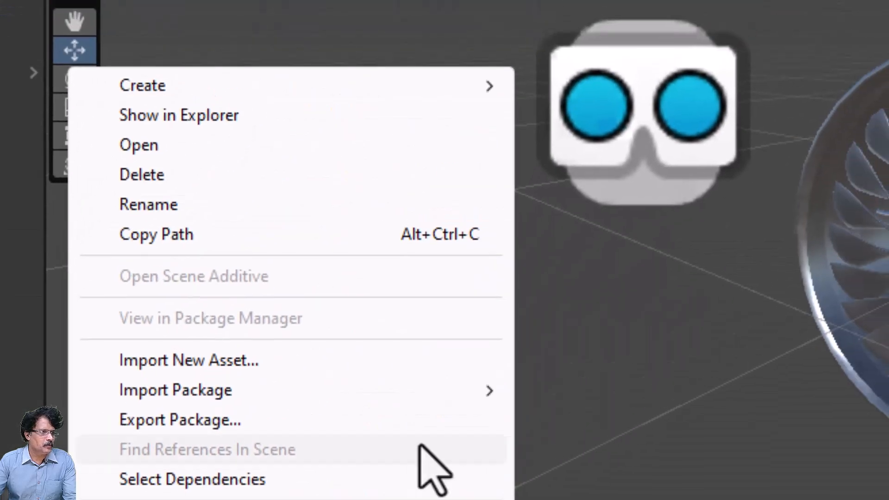
pyautogui.moveTo(372, 92)
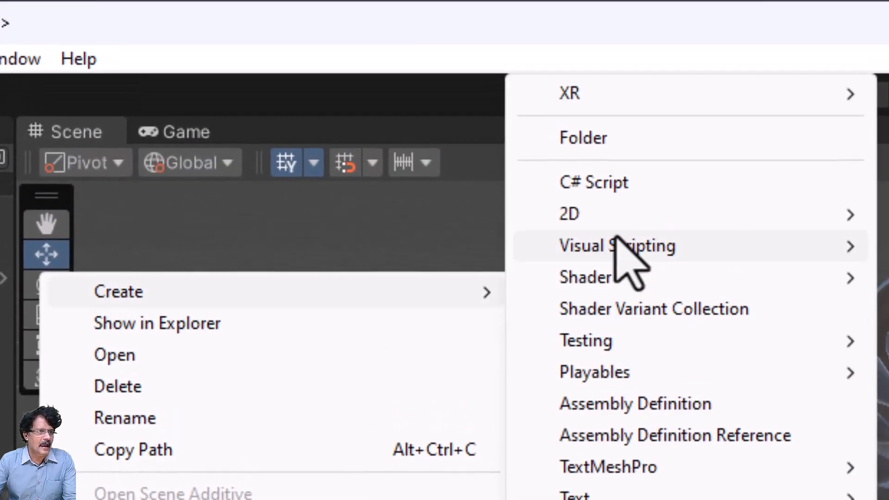
pyautogui.click(623, 182)
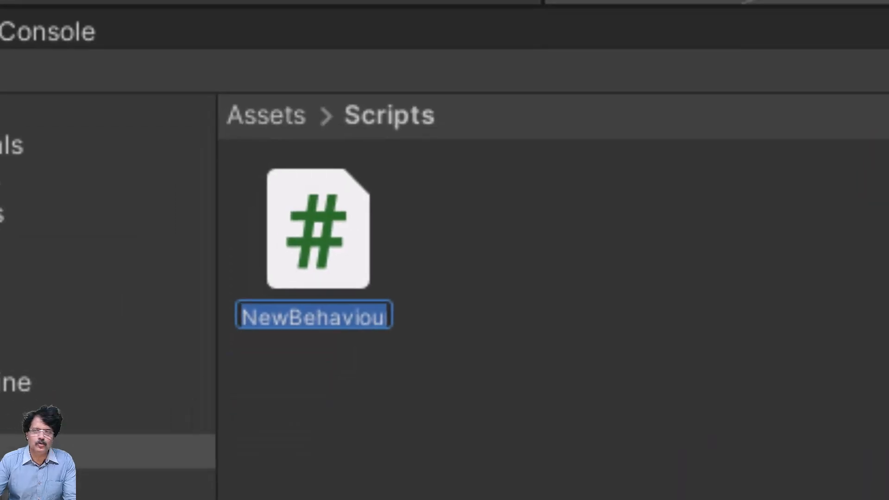
pyautogui.write('RotateC')
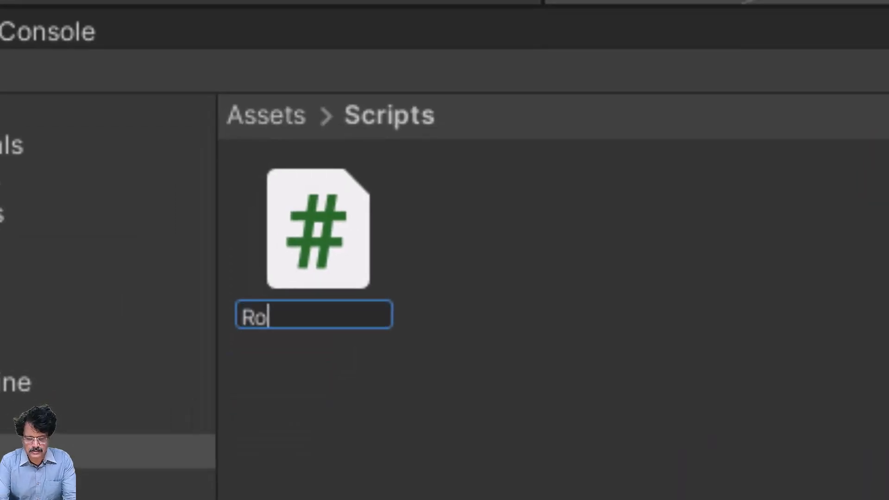
pyautogui.write('ontroller')
pyautogui.press('Return')
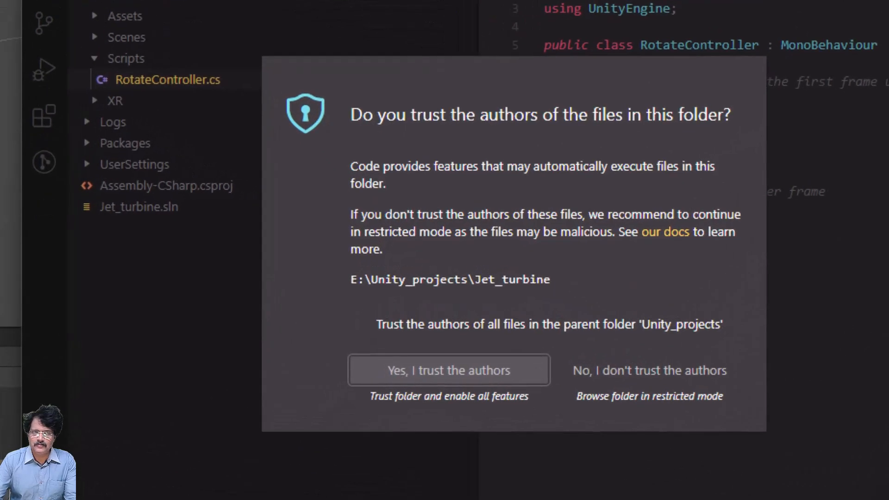
# - Open RotateController.cs in Visual Studio Code, trust the project folder's authors, and delete the Start method with its comment
pyautogui.click(412, 375)
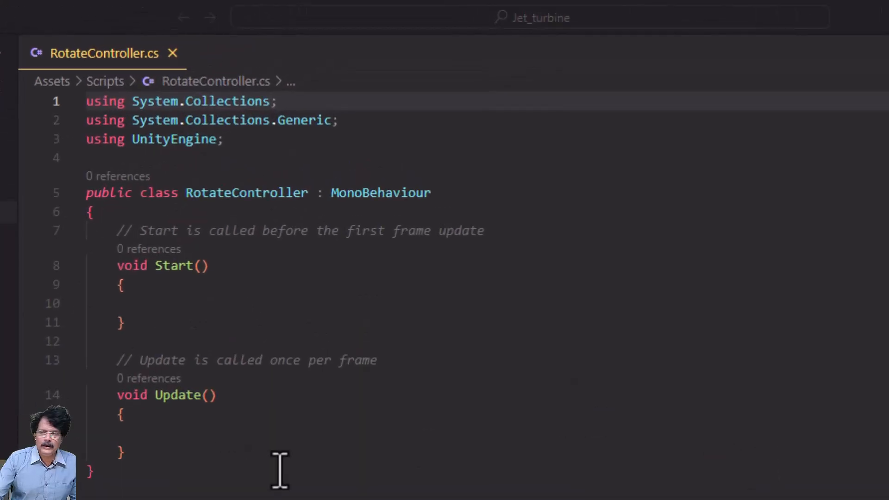
pyautogui.moveTo(128, 323); pyautogui.dragTo(119, 237)
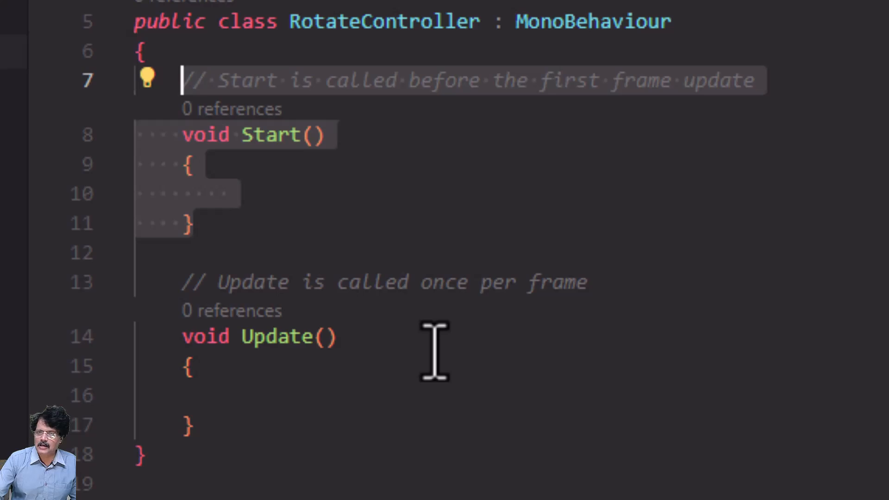
pyautogui.press('Delete')
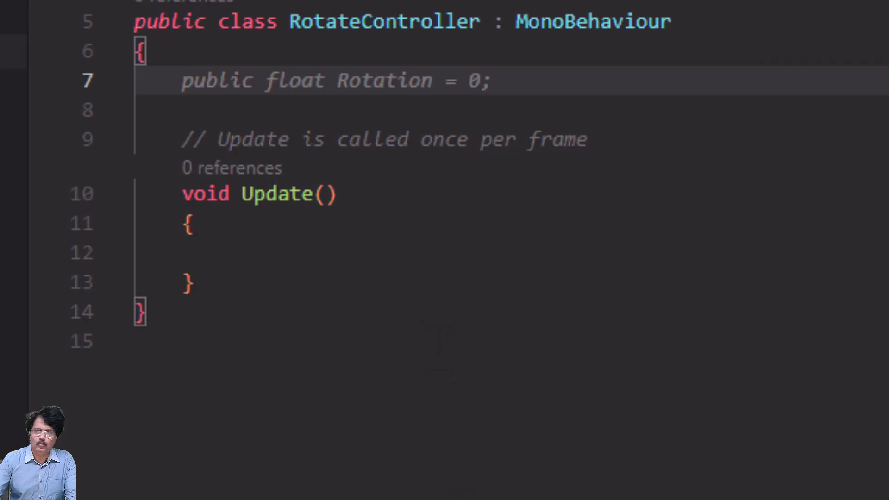
# - Check the Jet Turbine's Transform rotation in Unity and return to RotateController.cs in Visual Studio Code
pyautogui.click(661, 490)
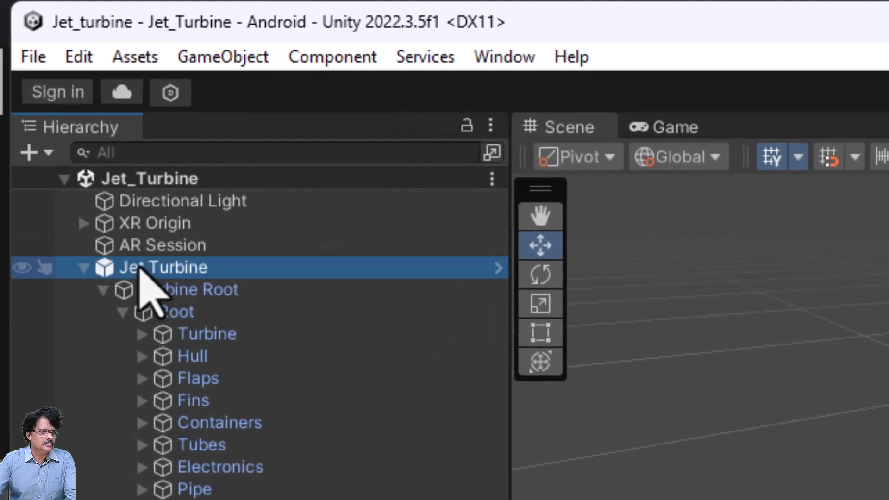
pyautogui.click(112, 212)
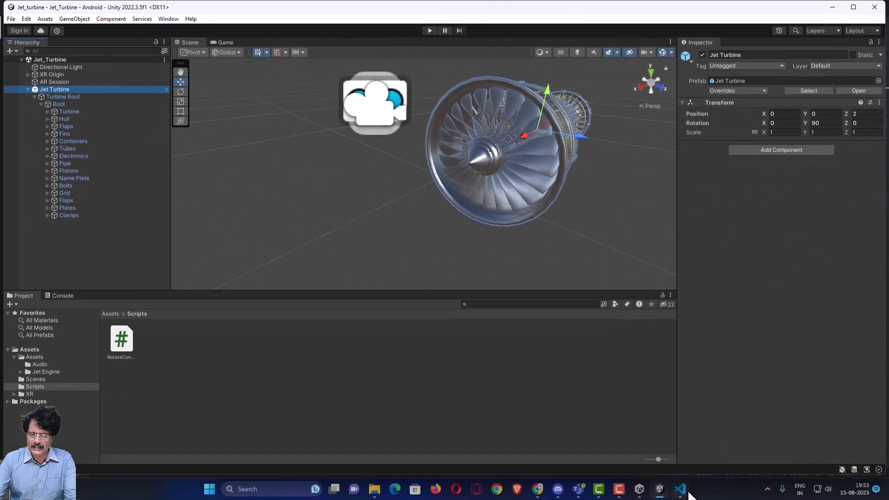
pyautogui.click(680, 489)
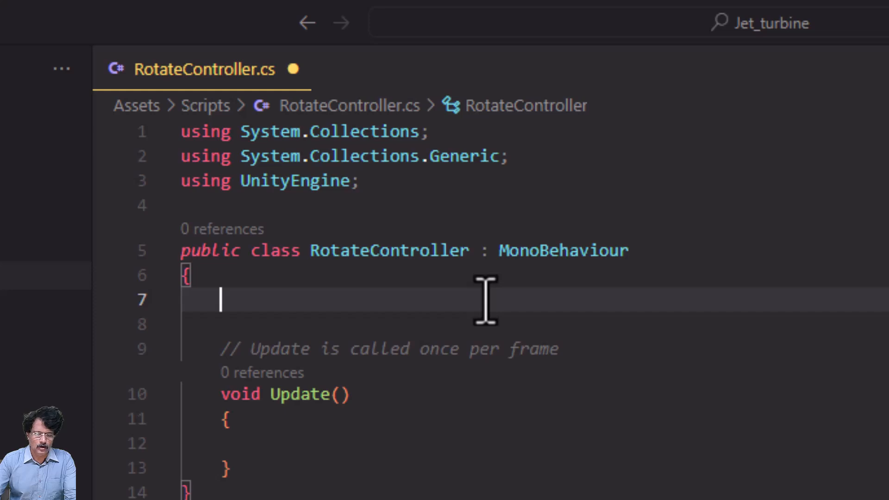
# - Declare the field "public Vector3 rotateVector;" at the start of the RotateController class and save the script
pyautogui.write('public ')
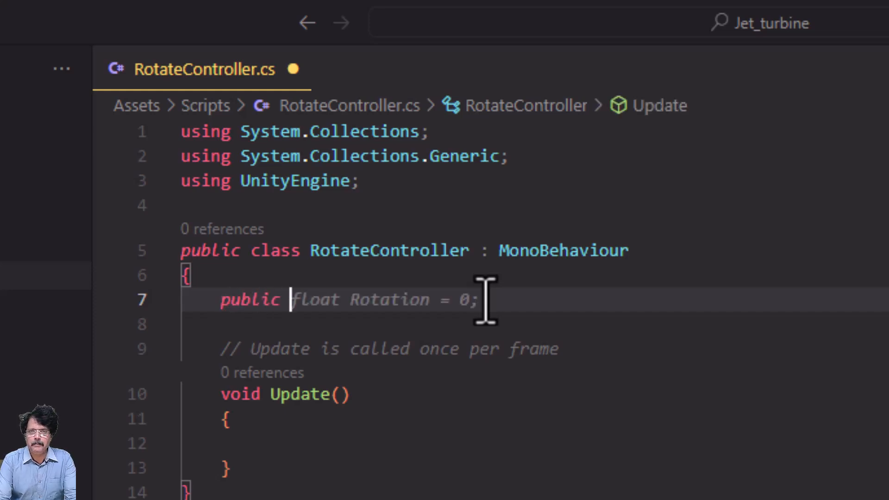
pyautogui.write('Vector')
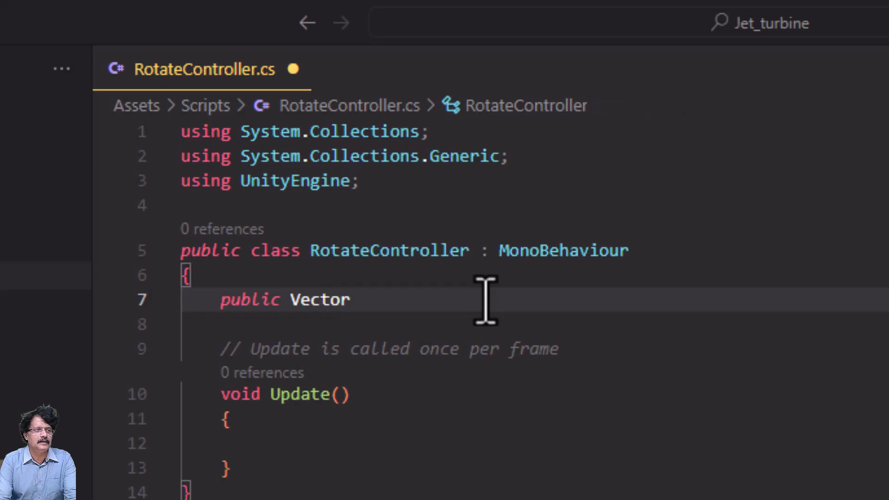
pyautogui.write('3 ')
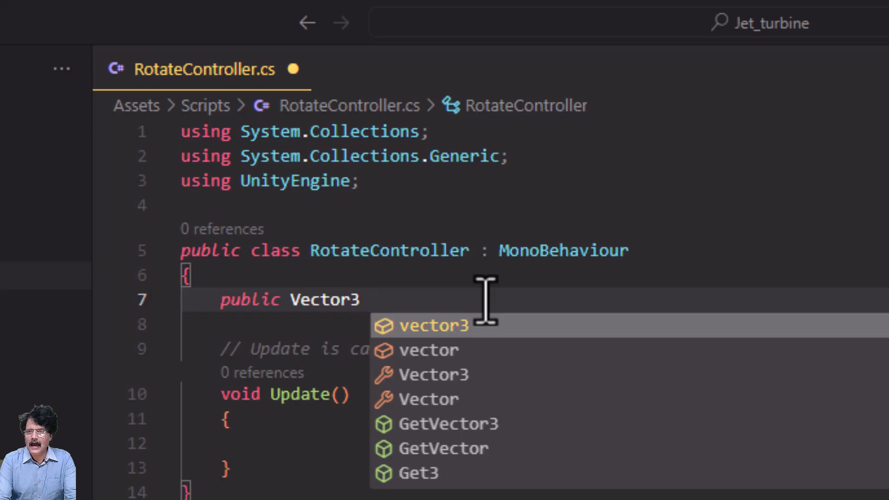
pyautogui.write('Ro')
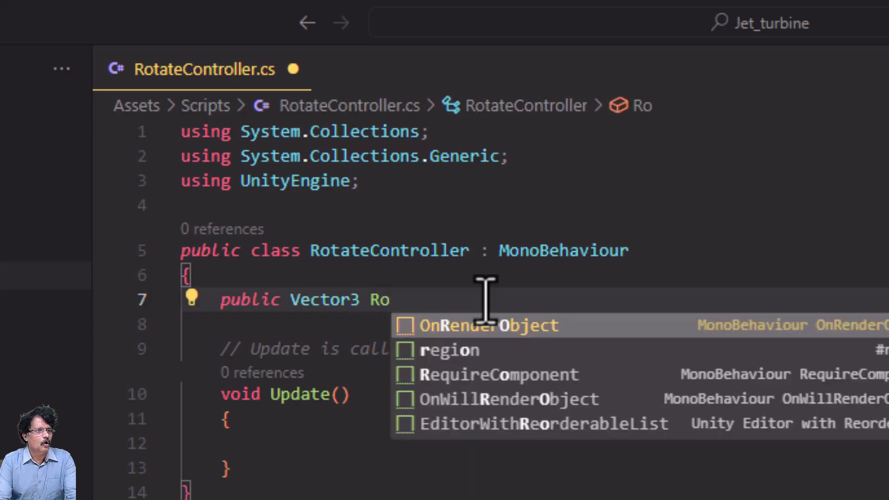
pyautogui.write('tateVecto')
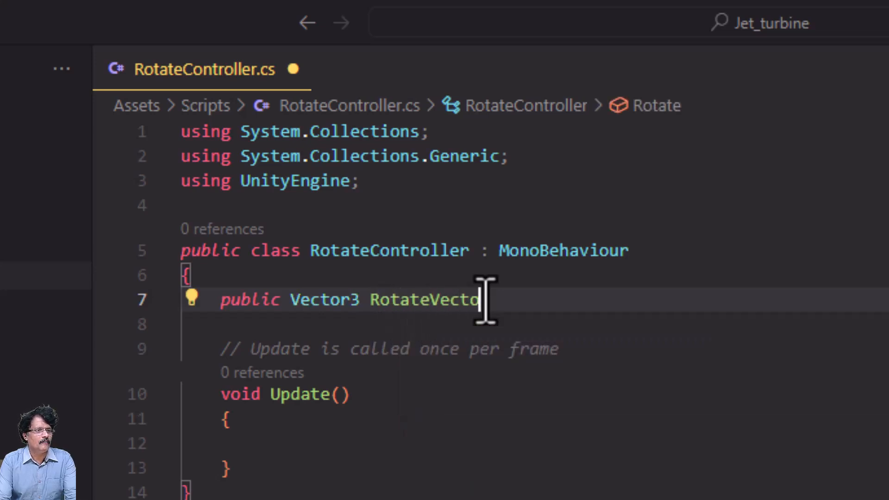
pyautogui.write('r')
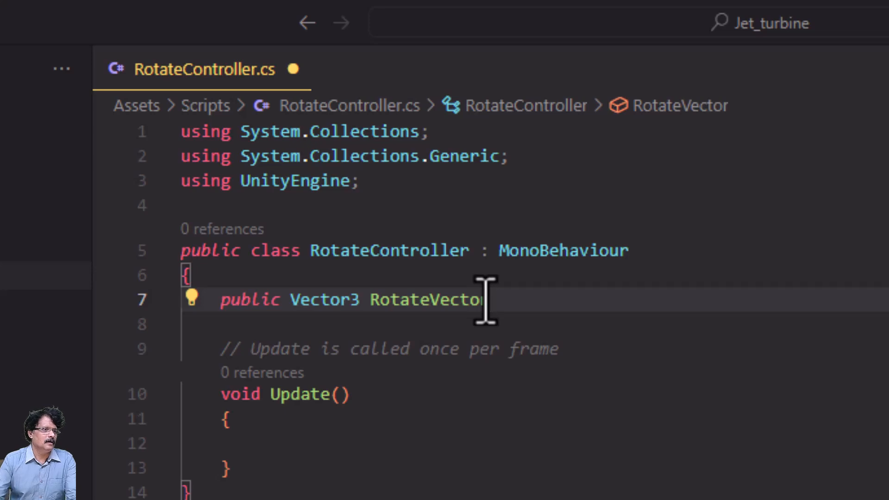
pyautogui.click(379, 302)
pyautogui.press('BackSpace')
pyautogui.write('r')
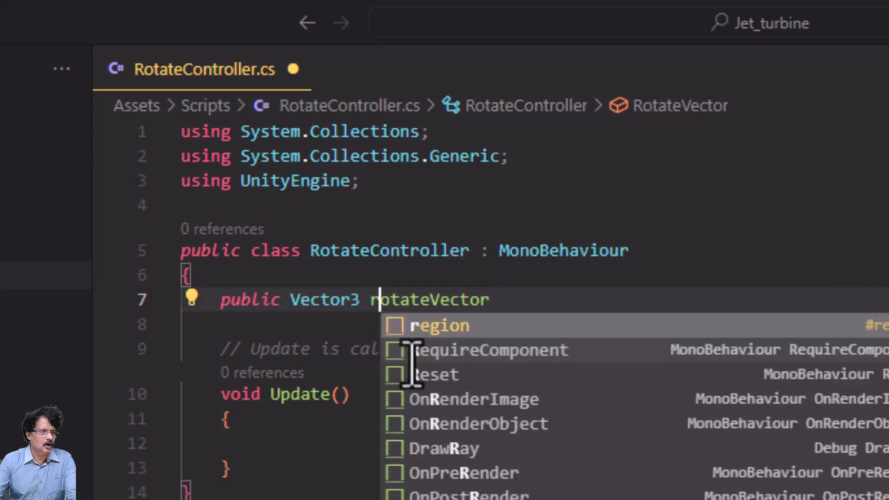
pyautogui.click(547, 299)
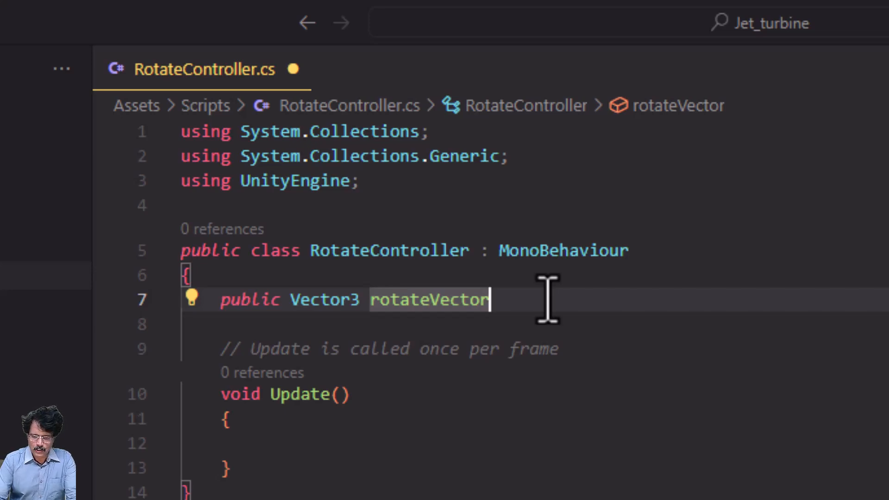
pyautogui.write(';')
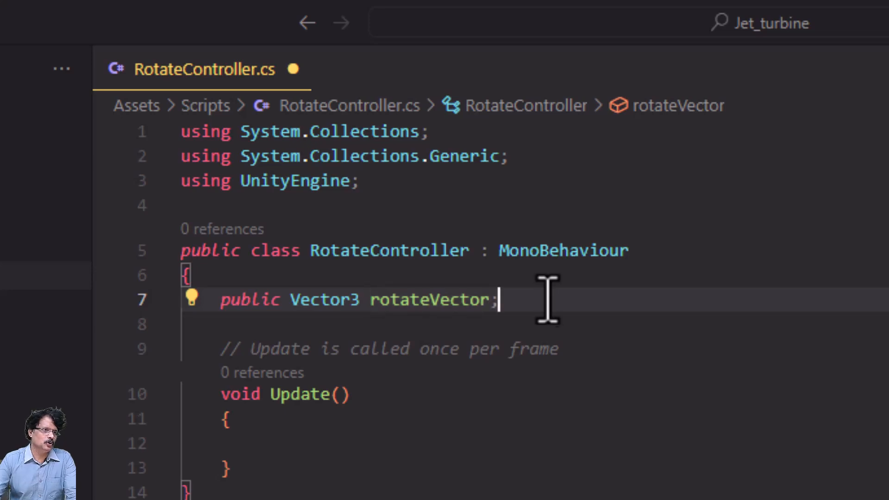
pyautogui.click(486, 385)
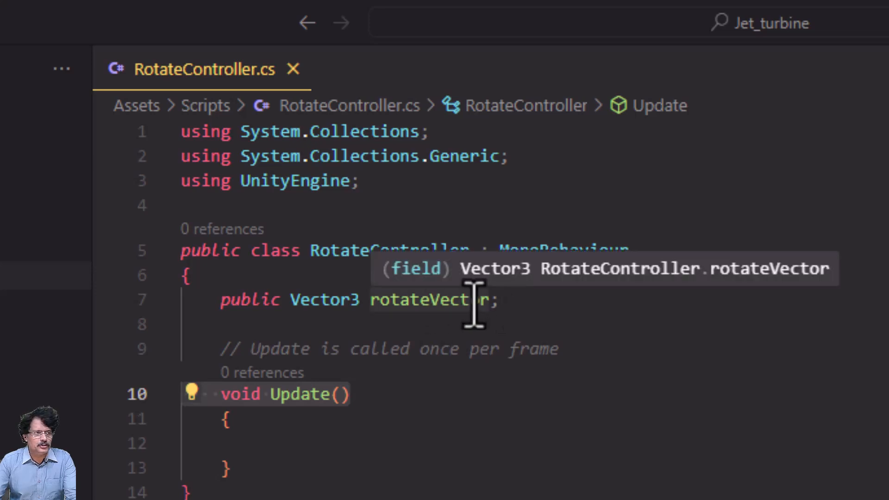
# - Switch to Unity, select the Turbine group under Root to view its Transform, and return to Visual Studio Code
pyautogui.click(660, 493)
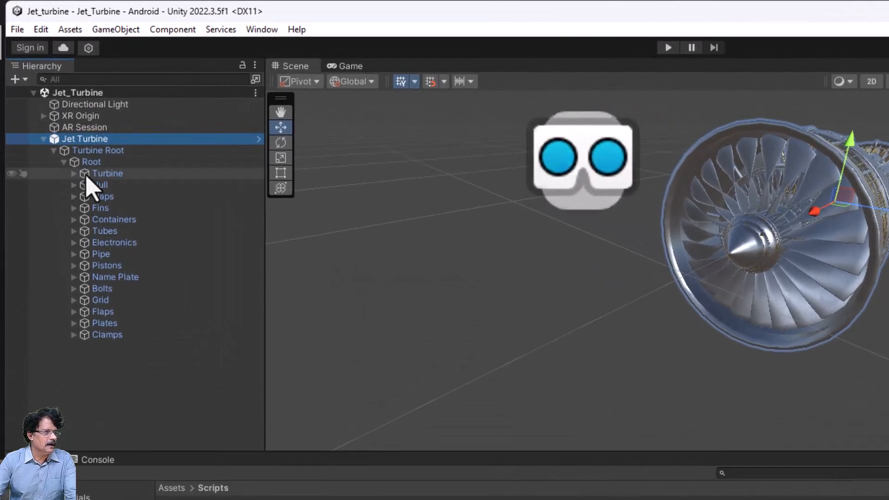
pyautogui.click(105, 176)
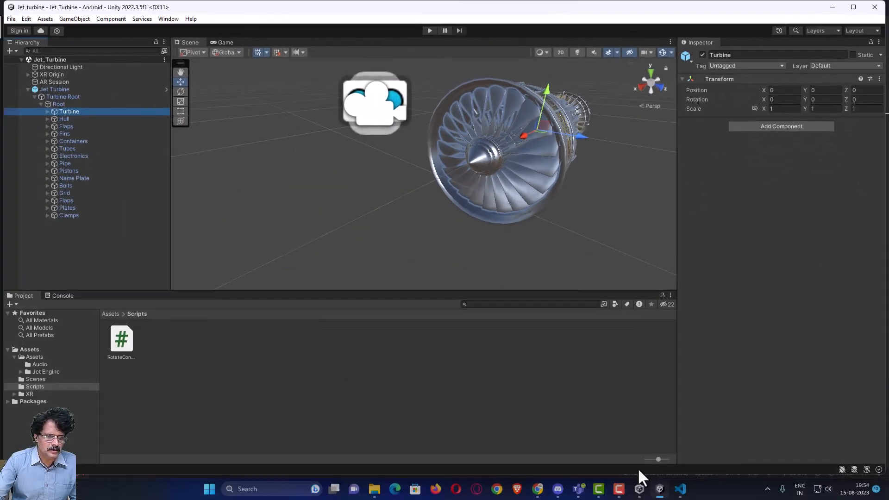
pyautogui.click(680, 489)
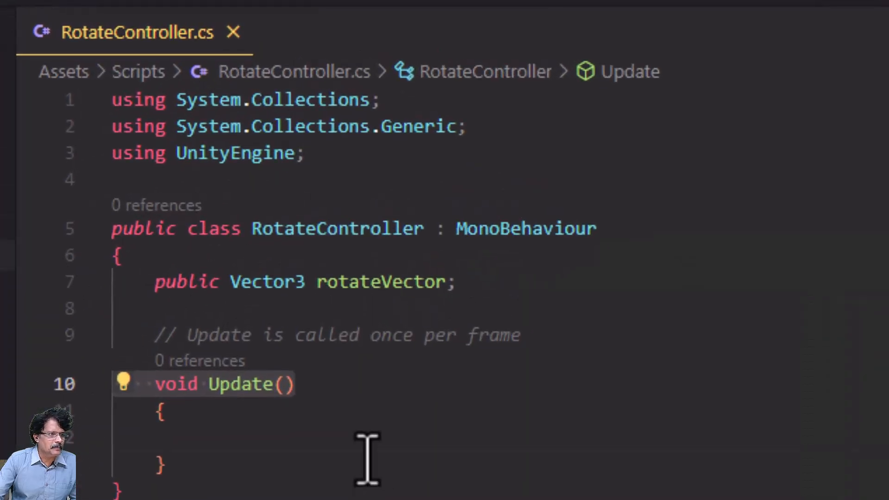
# - Enter the call tranform.Rotate(rotateVector) inside the empty body of the Update method
pyautogui.click(367, 457)
pyautogui.click(364, 446)
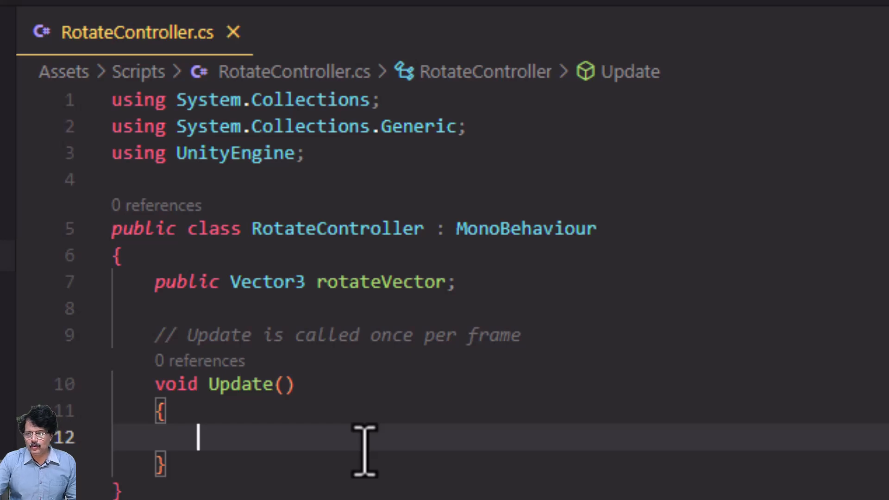
pyautogui.write('tranform')
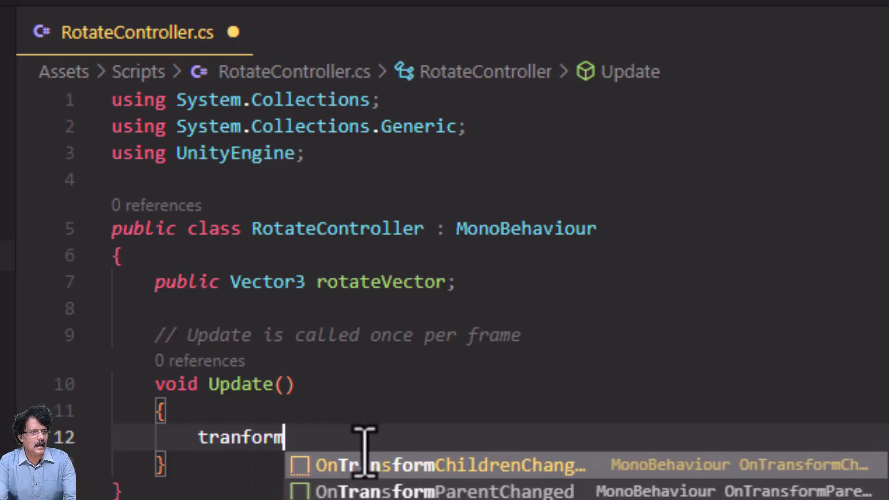
pyautogui.write('.')
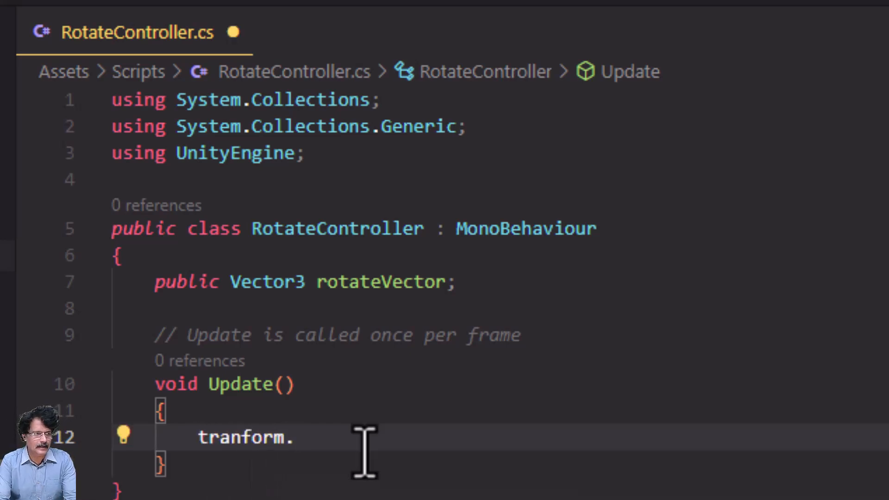
pyautogui.write('Rotate')
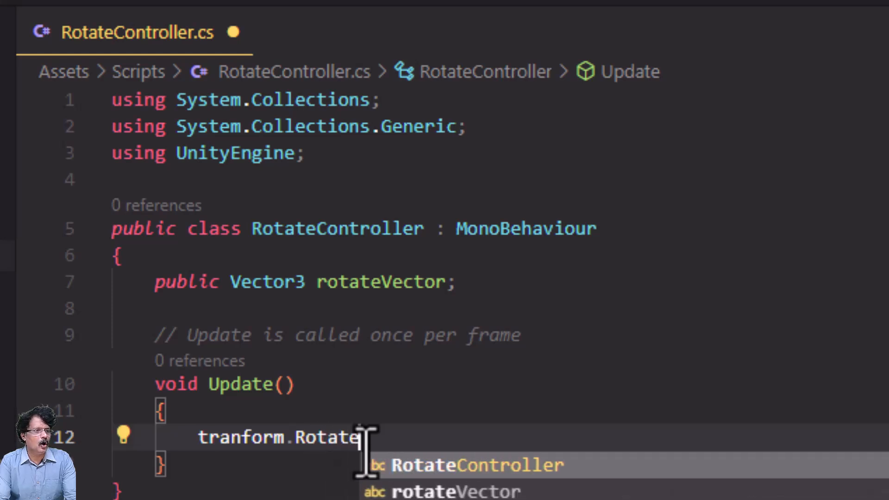
pyautogui.write('(')
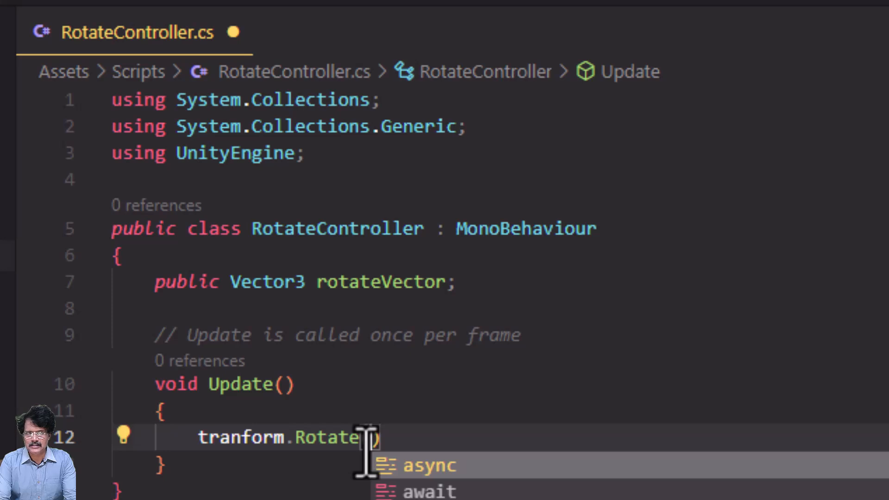
pyautogui.write('Ro')
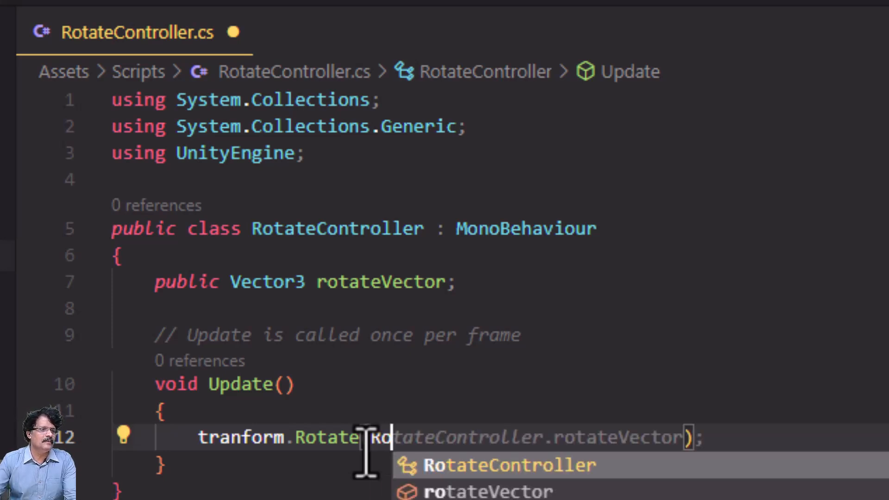
pyautogui.press('Down')
pyautogui.press('Tab')
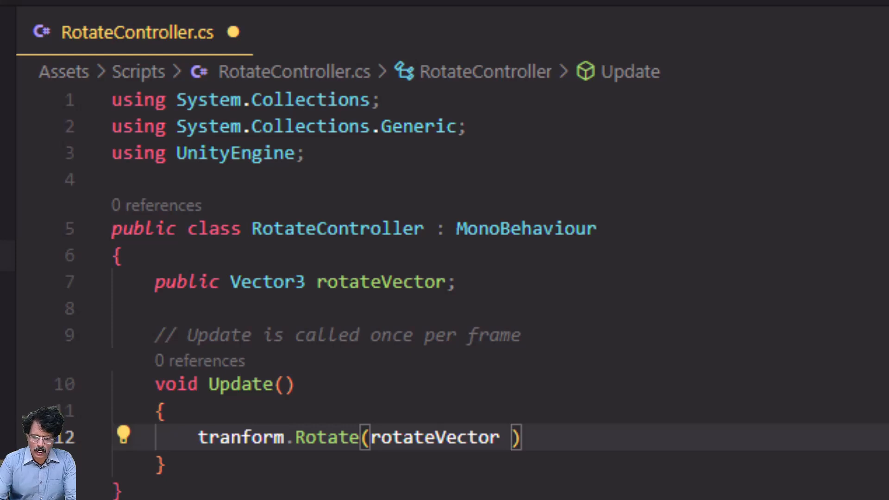
# - Multiply the Rotate call's rotateVector argument by Time.deltaTime and end the statement with a semicolon
pyautogui.write('*')
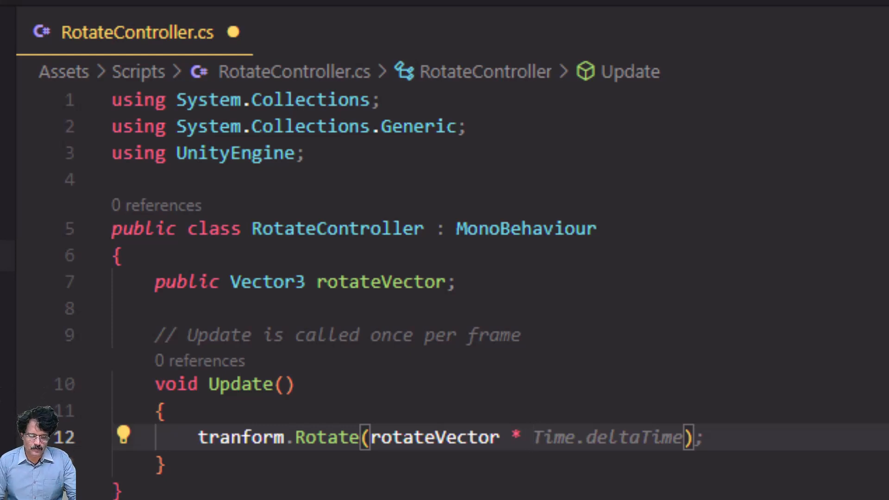
pyautogui.write('Time4')
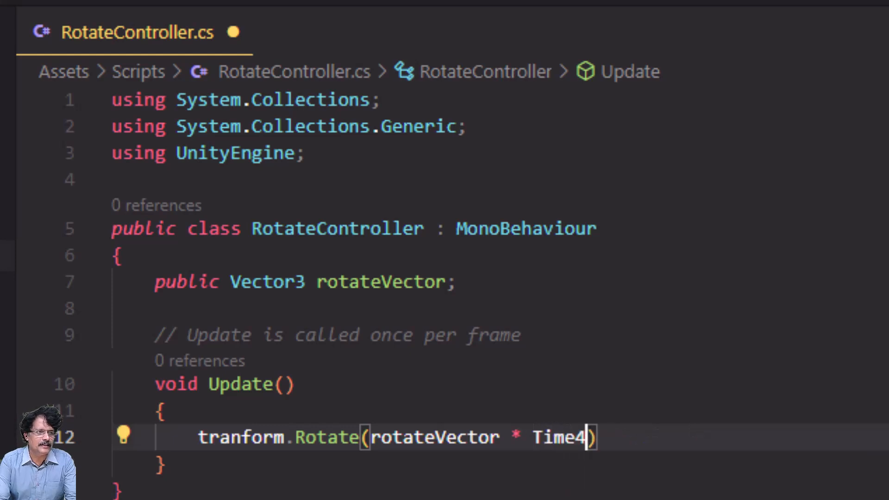
pyautogui.press('BackSpace')
pyautogui.write('.')
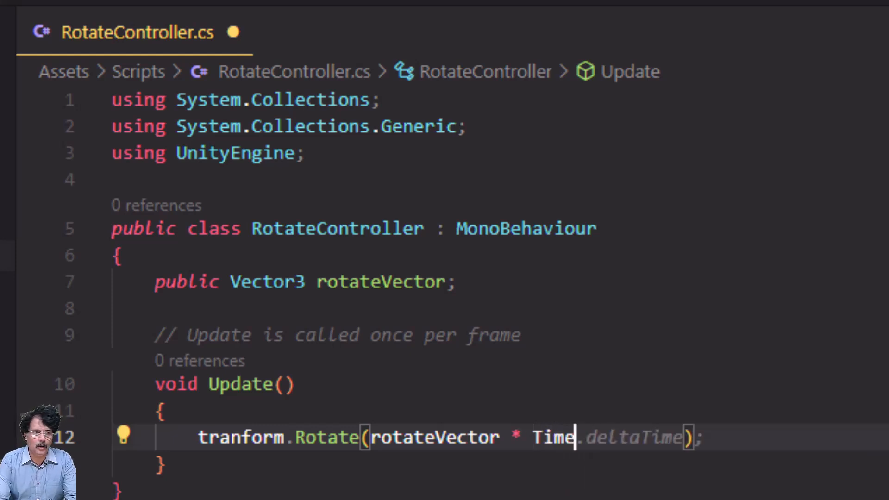
pyautogui.write('delta')
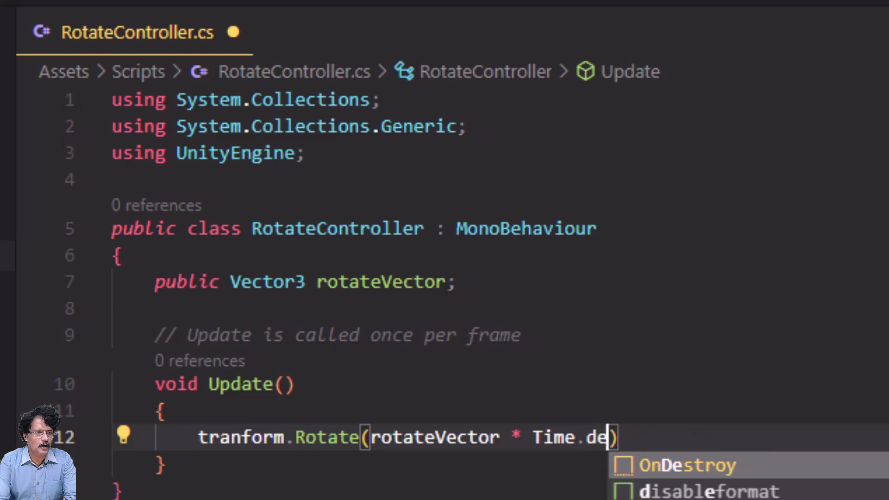
pyautogui.write('Time')
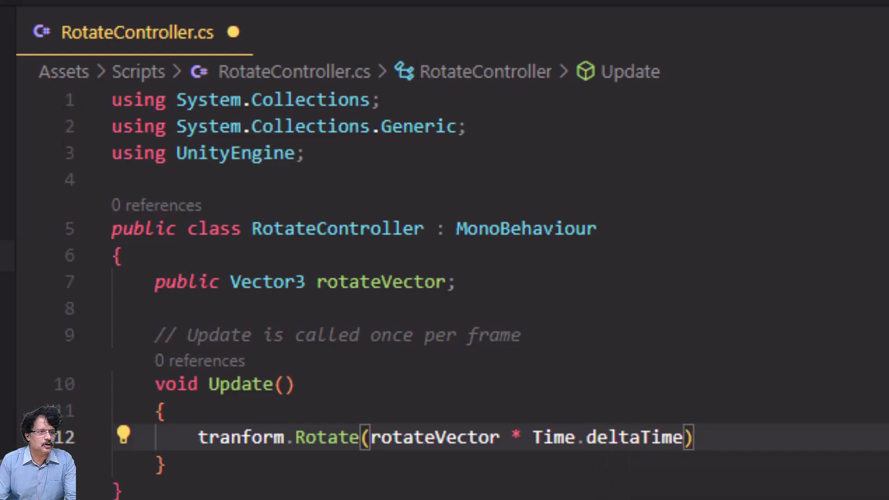
pyautogui.press('End')
pyautogui.write(';')
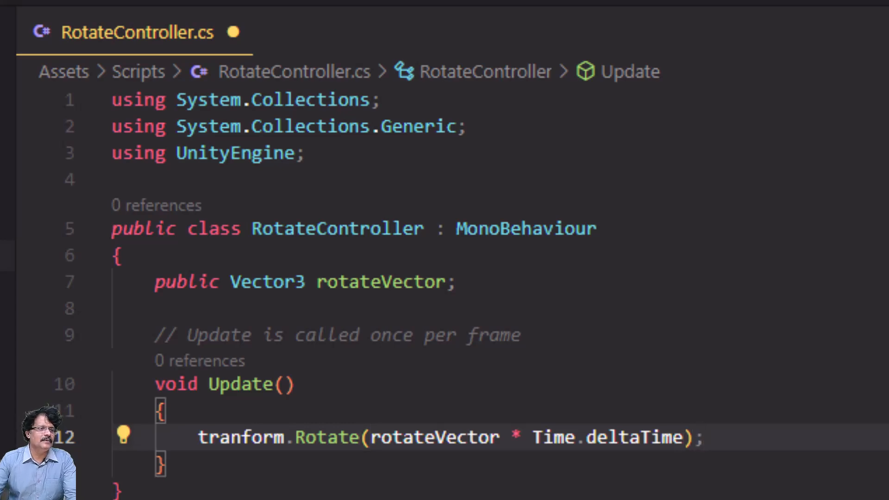
# - Save the edited RotateController.cs script
pyautogui.click(397, 290)
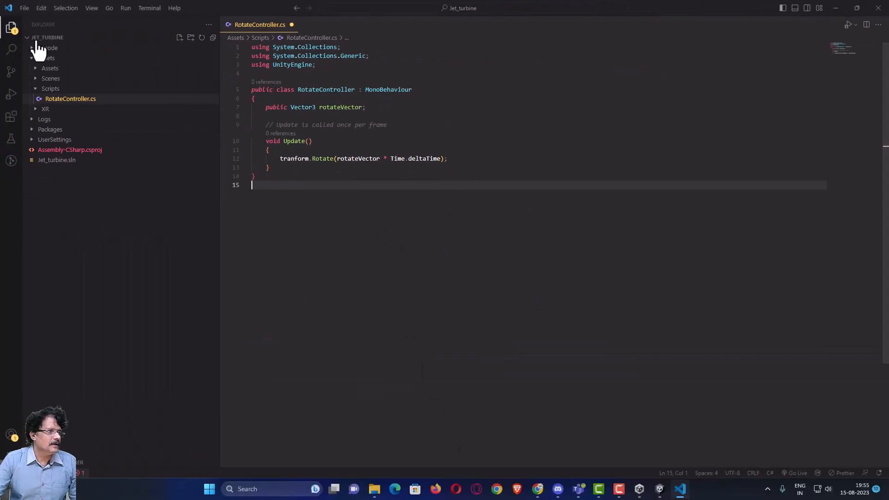
pyautogui.click(24, 8)
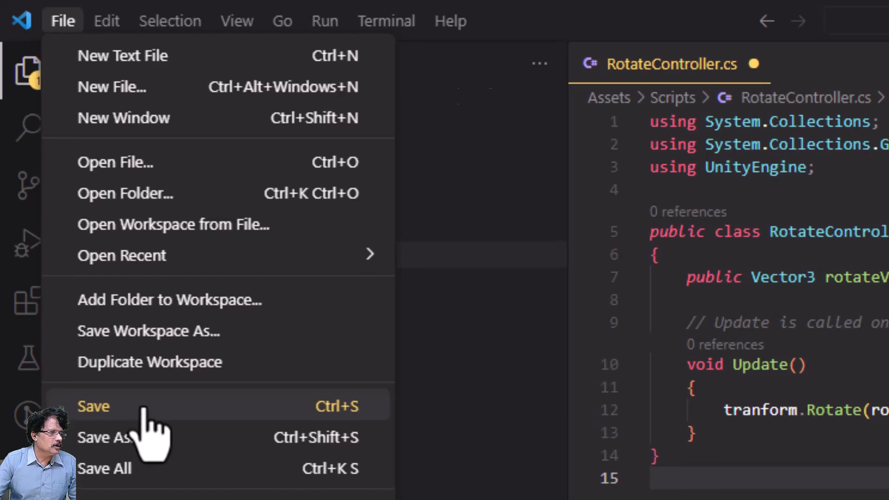
pyautogui.click(143, 410)
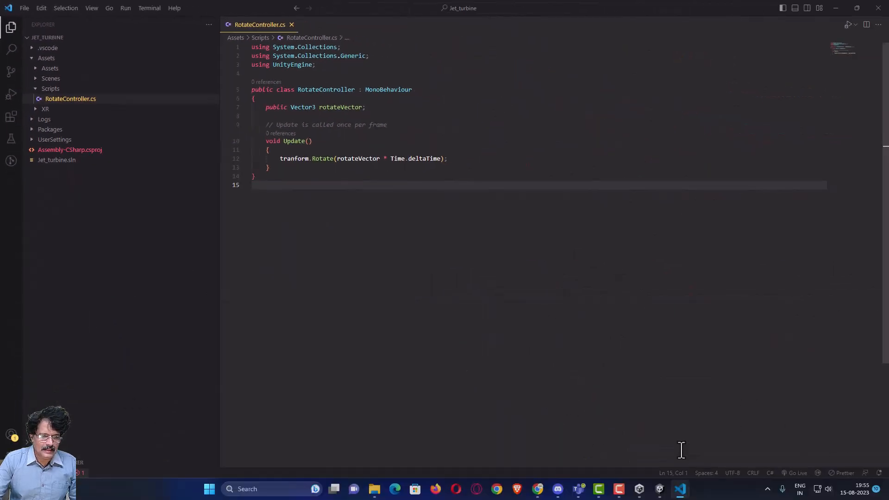
# - Switch to Unity, show the Console, and open the RotateController.cs compile error at its line in the script
pyautogui.click(660, 491)
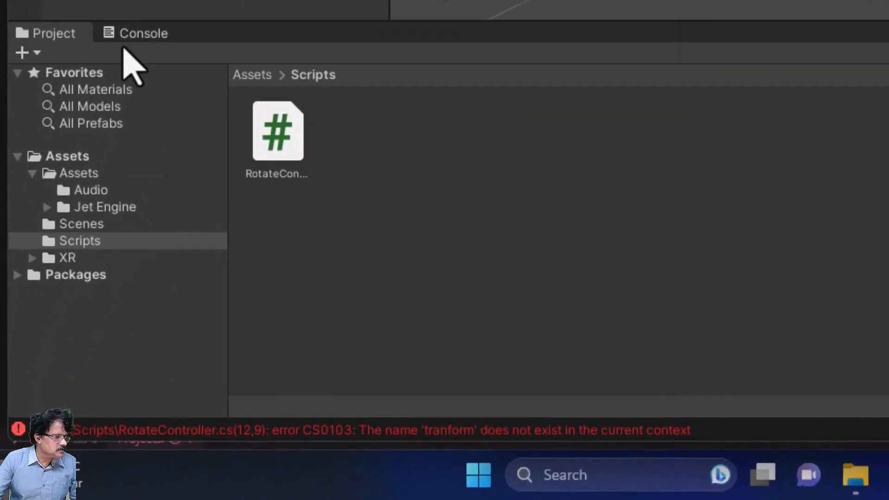
pyautogui.click(62, 295)
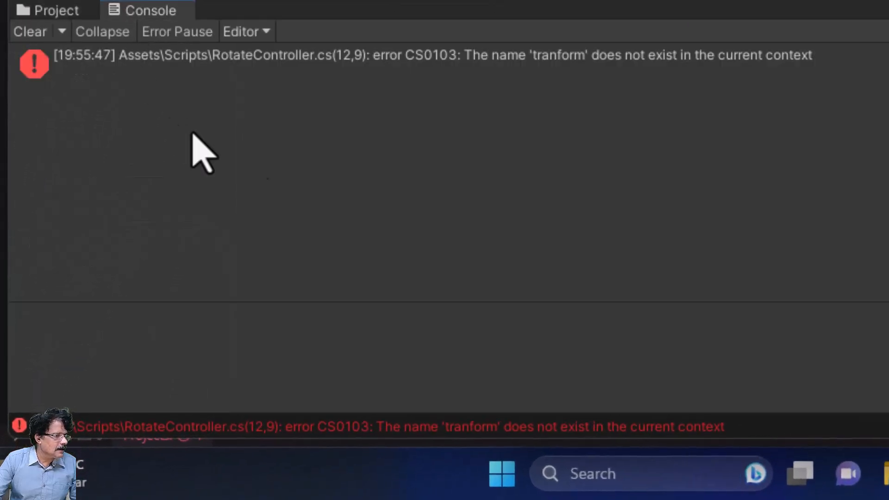
pyautogui.doubleClick(551, 70)
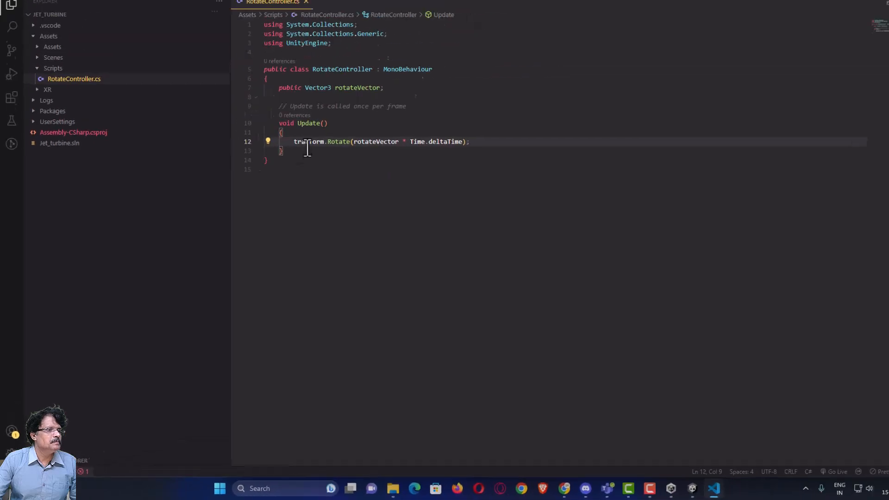
# - Correct the misspelled tranform to transform in the Update method's Rotate call and save RotateController.cs
pyautogui.click(316, 134)
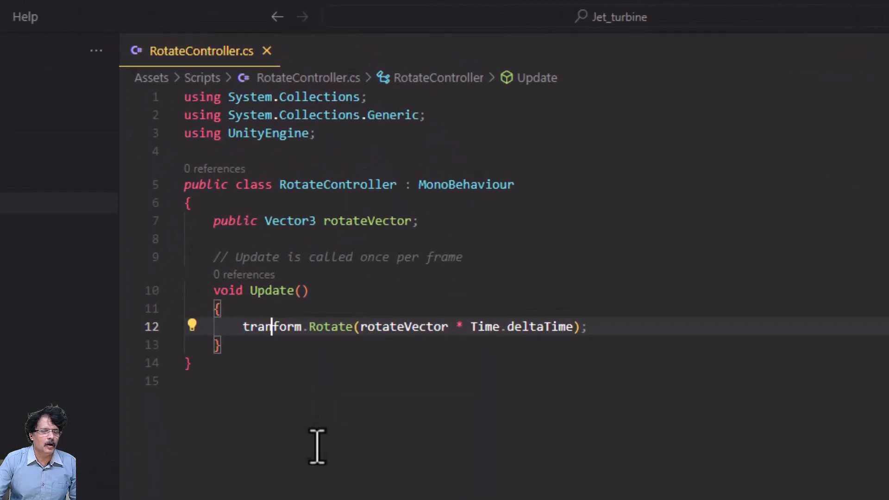
pyautogui.write('s')
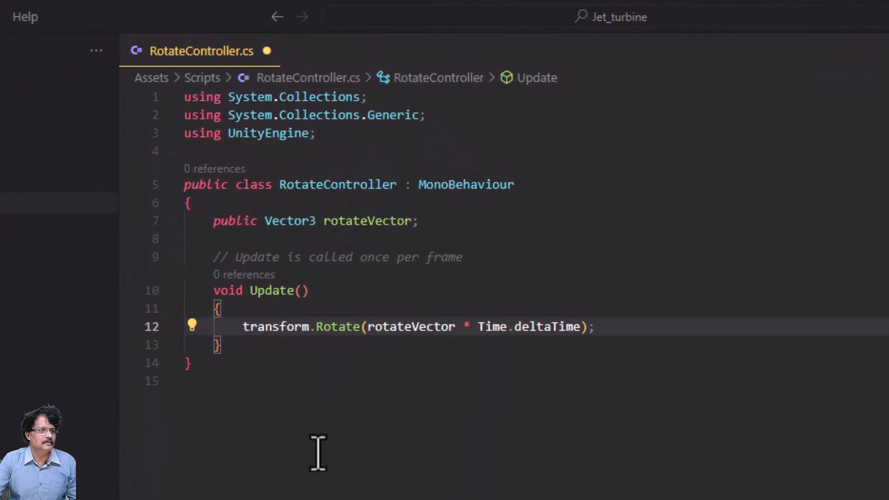
pyautogui.click(368, 461)
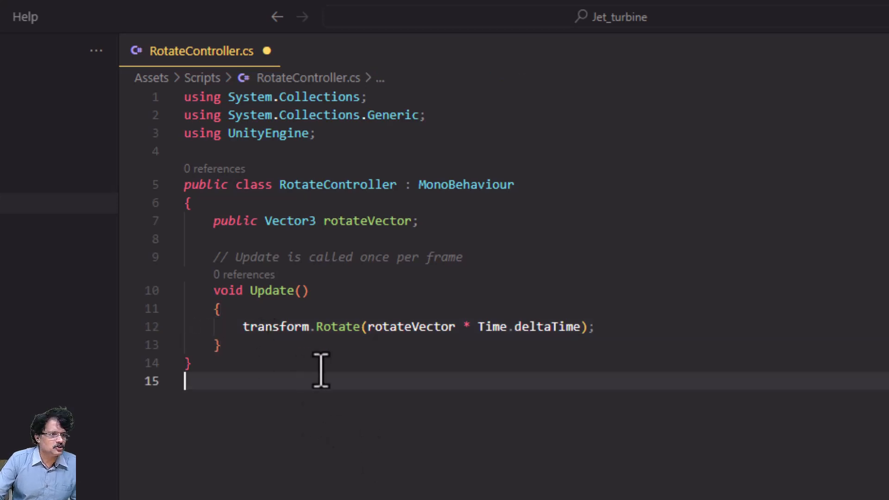
pyautogui.click(86, 16)
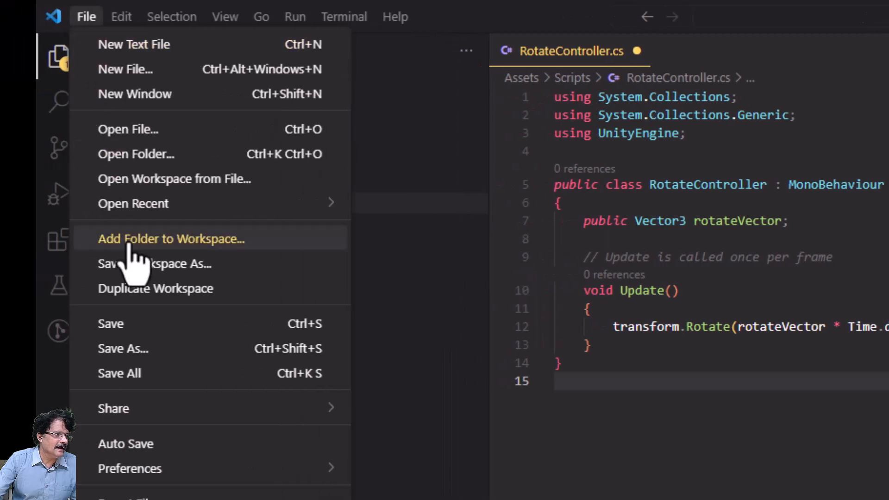
pyautogui.click(122, 324)
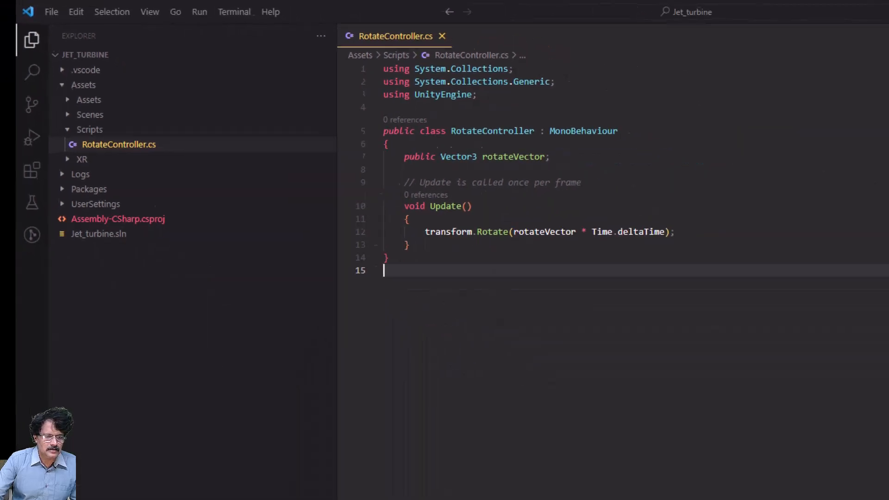
# - Switch to Unity and show the RotateController script in the project's Scripts folder
pyautogui.click(659, 490)
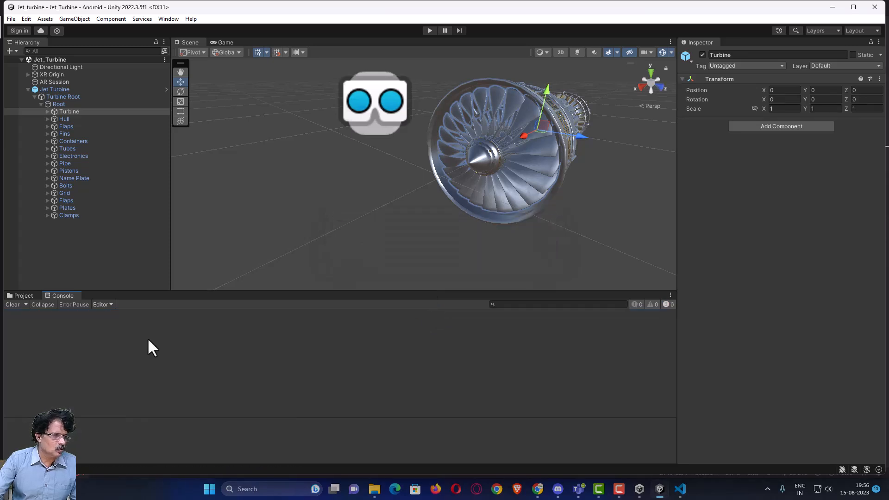
pyautogui.click(20, 296)
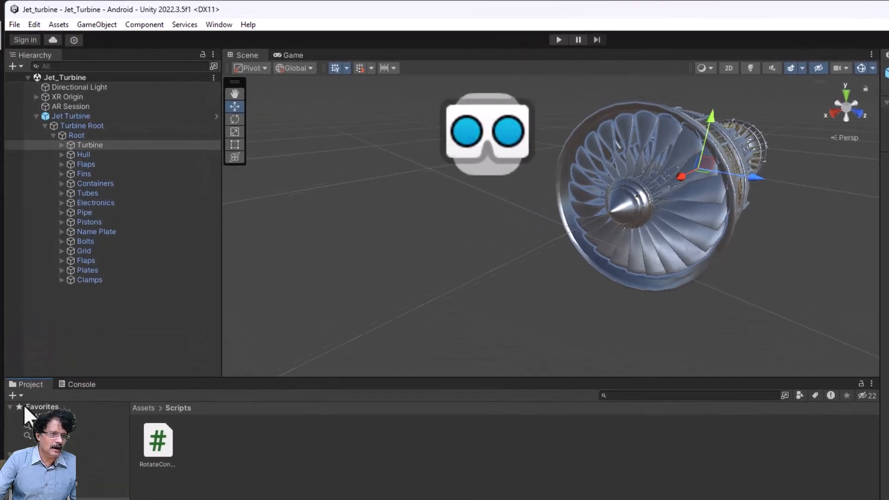
pyautogui.click(155, 440)
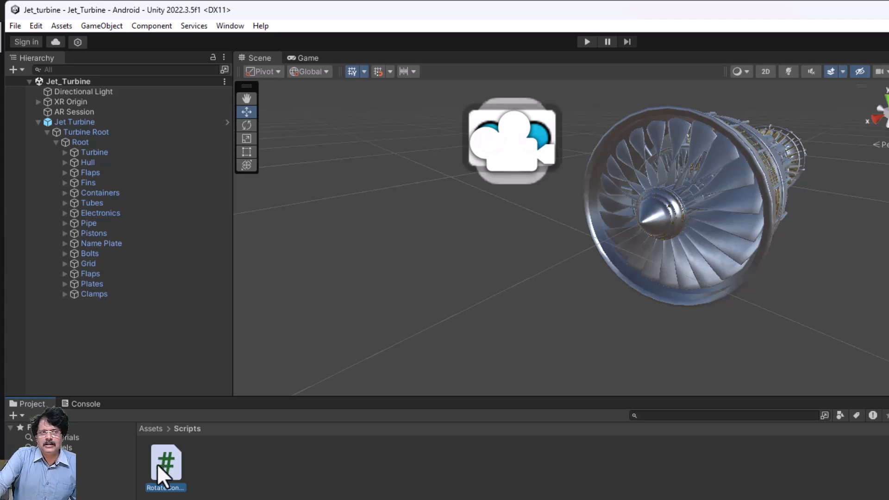
# - Examine the Jet Turbine object's hierarchy through Turbine Root and Root, ending with the Turbine child selected
pyautogui.click(77, 124)
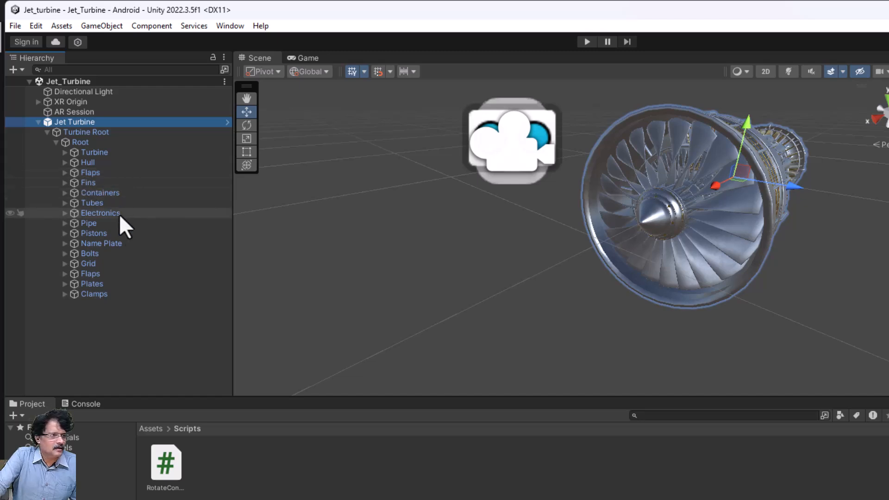
pyautogui.click(90, 152)
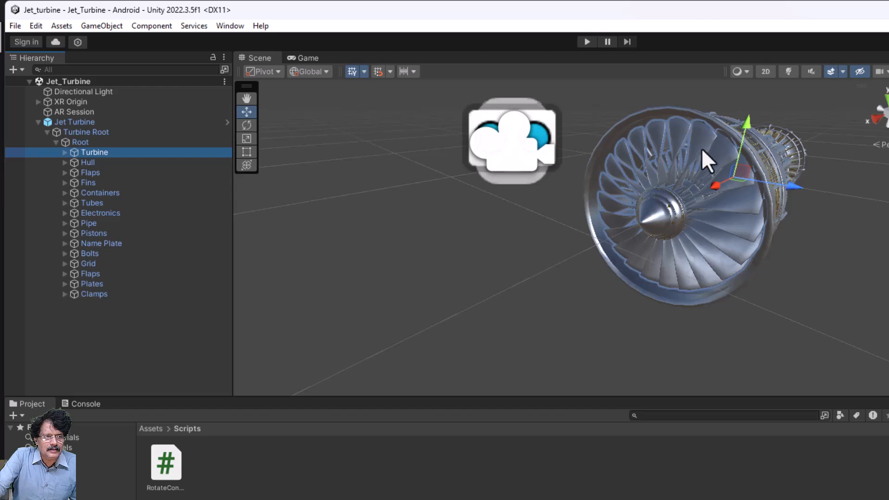
pyautogui.click(38, 122)
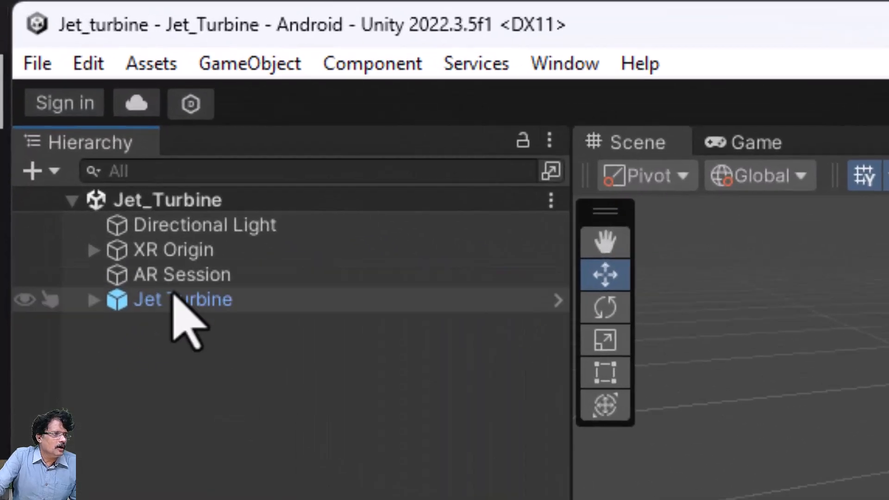
pyautogui.click(175, 299)
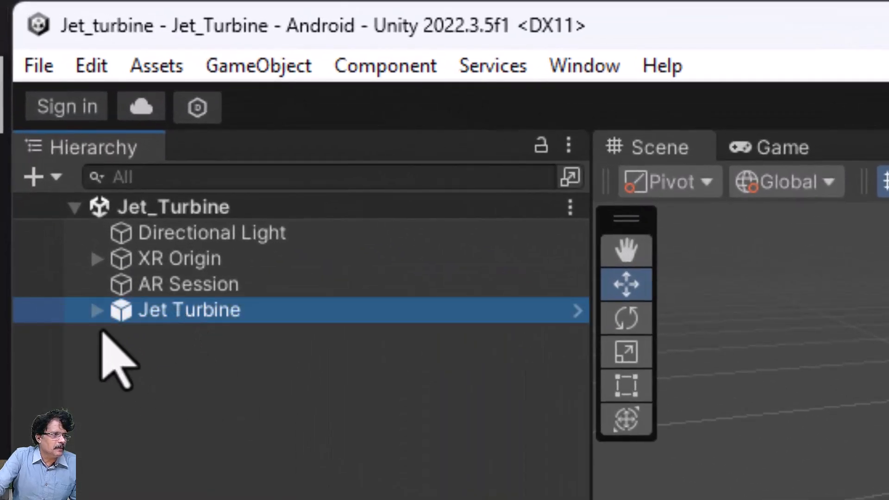
pyautogui.click(94, 301)
pyautogui.click(231, 339)
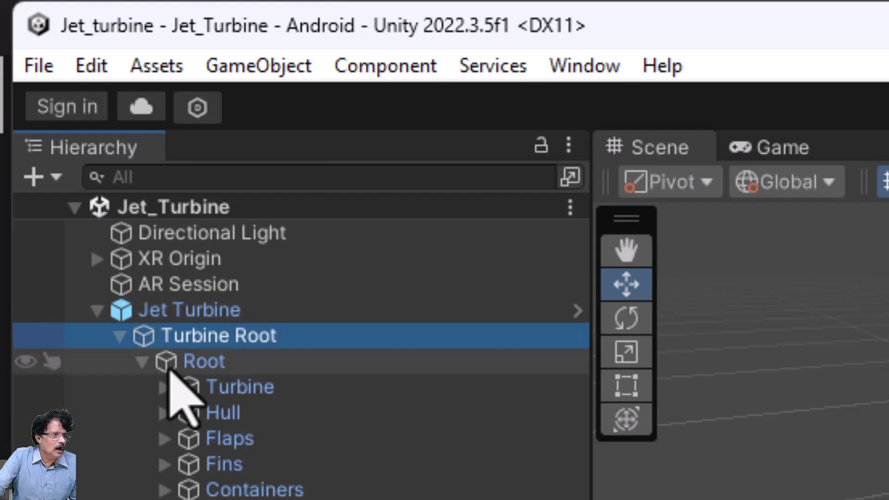
pyautogui.click(117, 336)
pyautogui.click(118, 336)
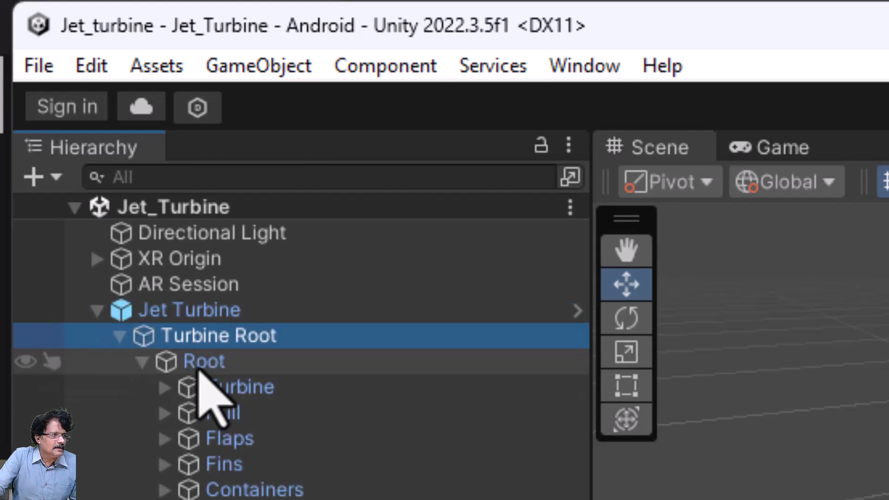
pyautogui.click(198, 367)
pyautogui.click(139, 362)
pyautogui.click(141, 362)
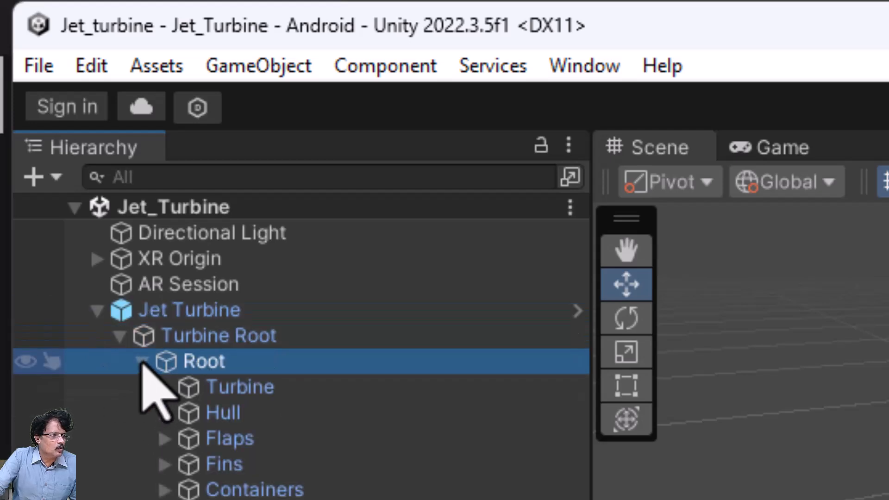
pyautogui.click(239, 387)
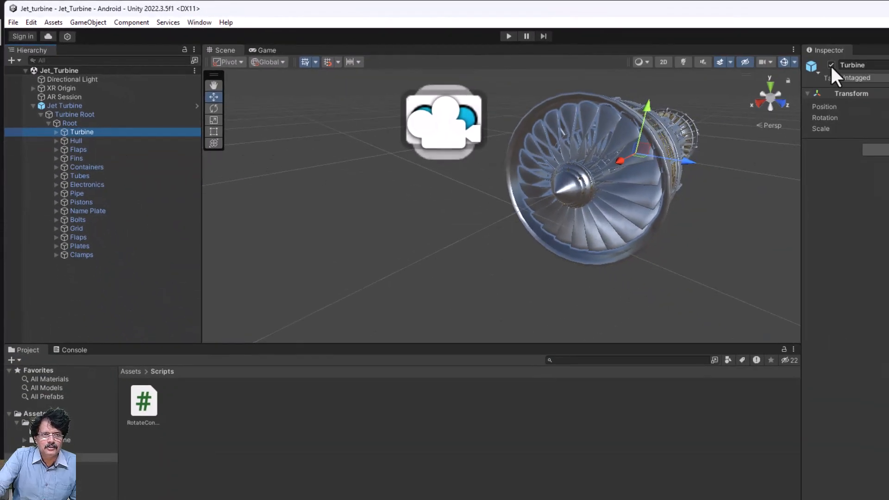
# - Deactivate and reactivate the Turbine object twice to check which part of the engine it represents
pyautogui.click(832, 64)
pyautogui.click(831, 65)
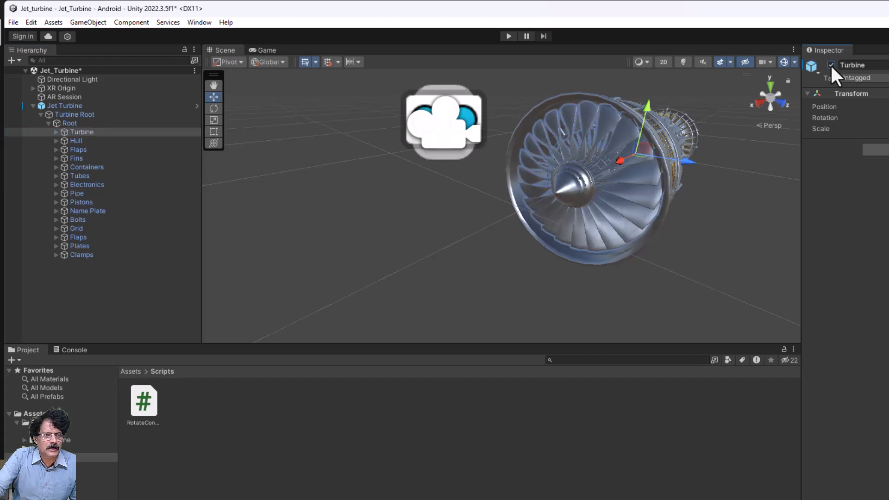
pyautogui.click(831, 65)
pyautogui.click(832, 65)
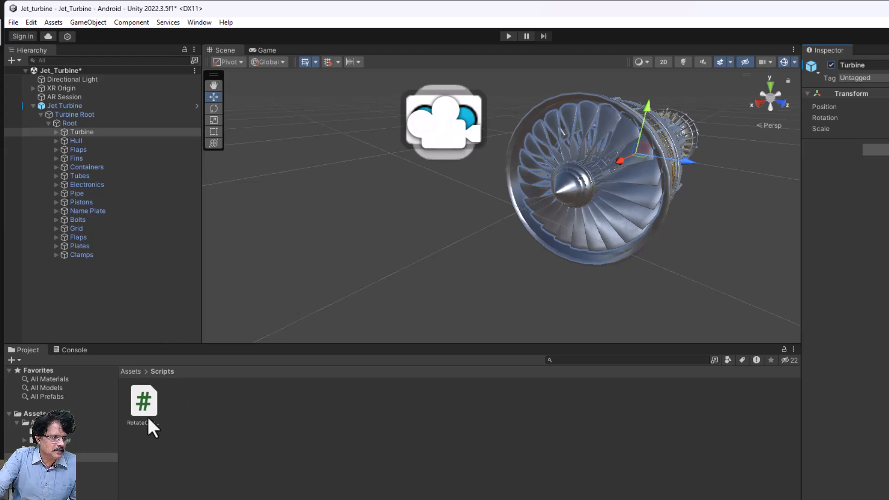
# - Attach the RotateController script to the Turbine object under Root
pyautogui.moveTo(142, 404); pyautogui.dragTo(91, 135)
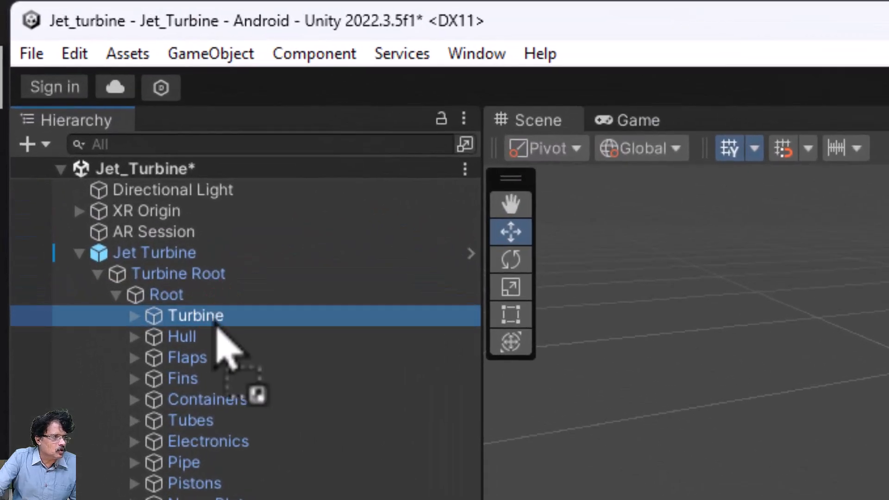
pyautogui.moveTo(217, 322); pyautogui.dragTo(216, 322)
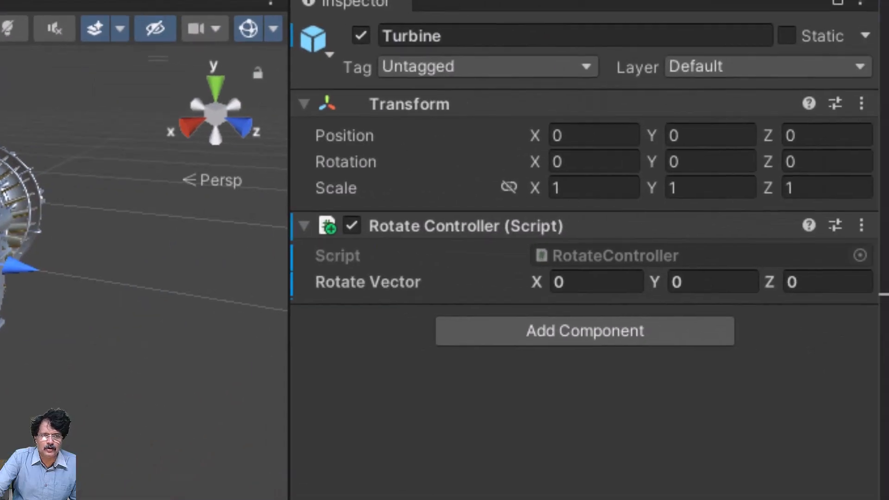
# - Set the Y value of the Turbine's Rotate Vector to 100 and save the Jet_Turbine scene
pyautogui.click(695, 281)
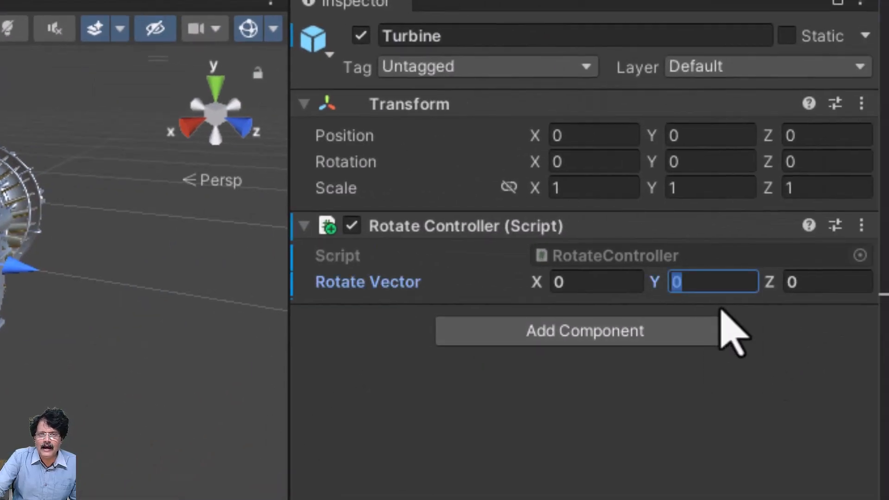
pyautogui.write('100')
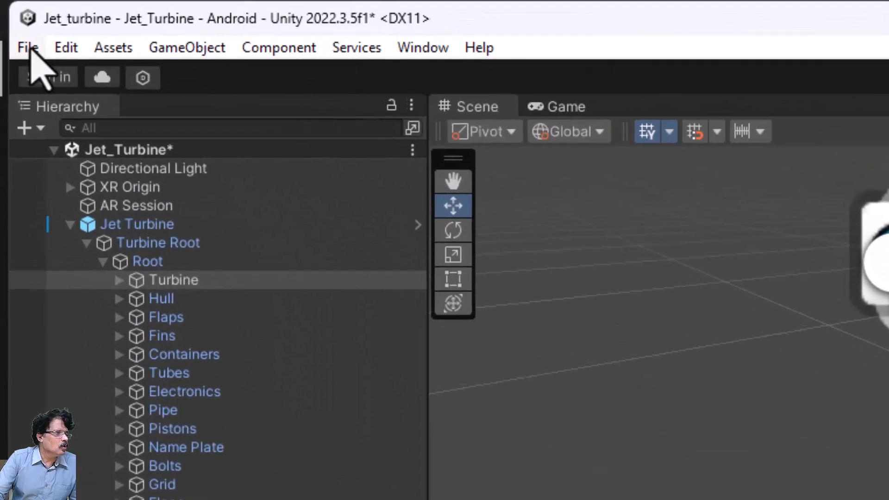
pyautogui.click(29, 48)
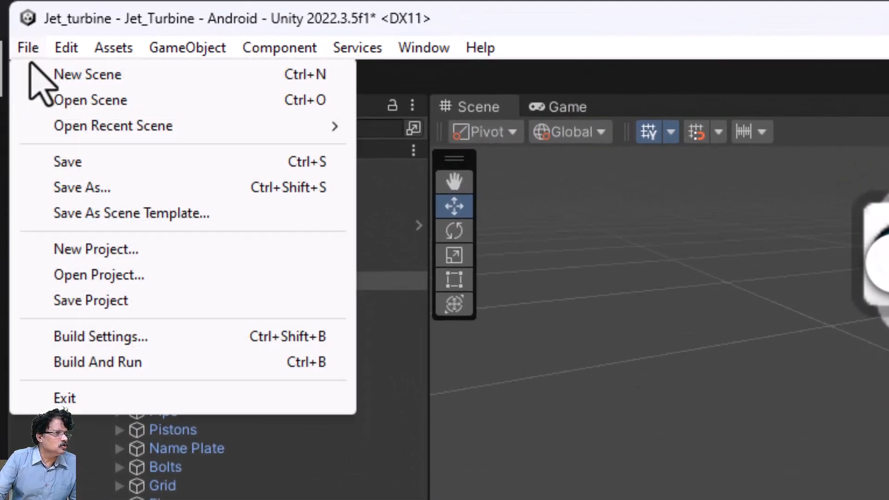
pyautogui.click(60, 161)
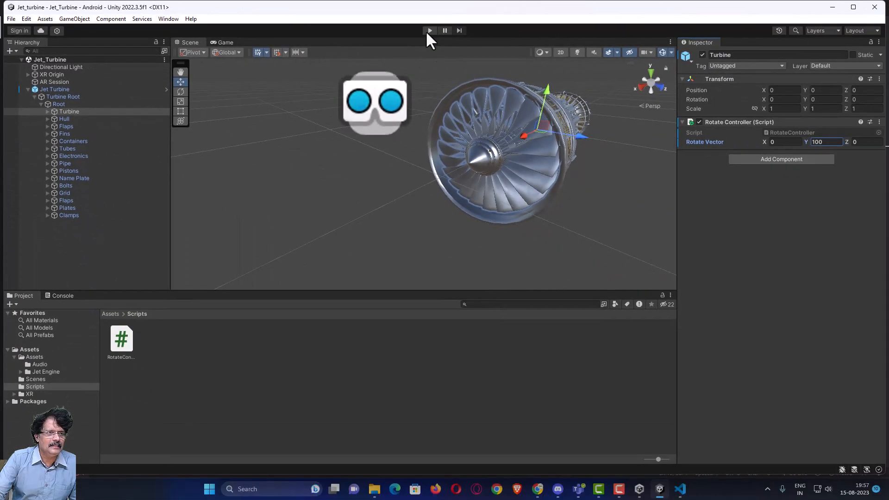
# - Run the scene, examine the turbine's rotation in the Scene view, and stop the playback
pyautogui.click(429, 30)
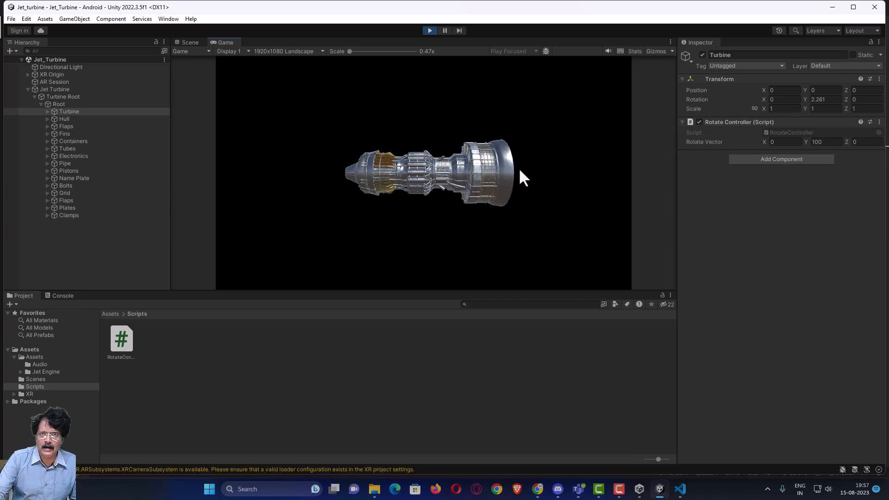
pyautogui.click(189, 43)
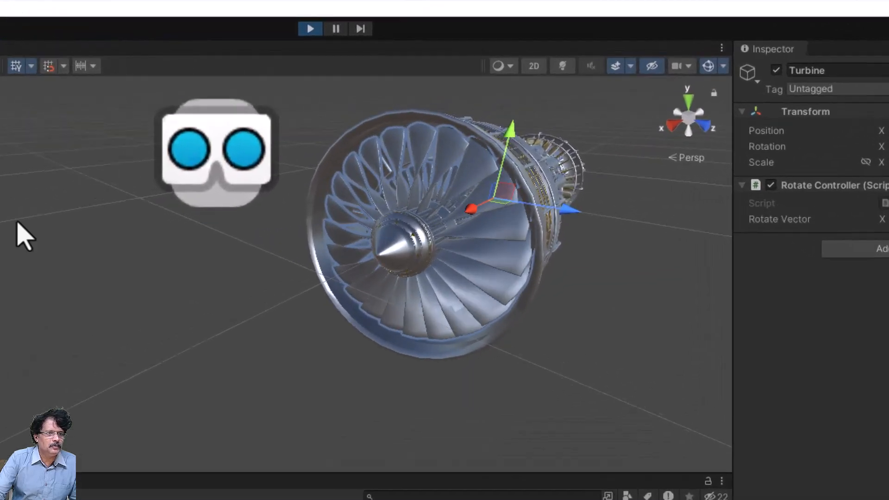
pyautogui.moveTo(194, 288)
pyautogui.mouseDown(button='middle')
pyautogui.moveTo(277, 301)
pyautogui.moveTo(190, 283)
pyautogui.mouseUp(button='middle')
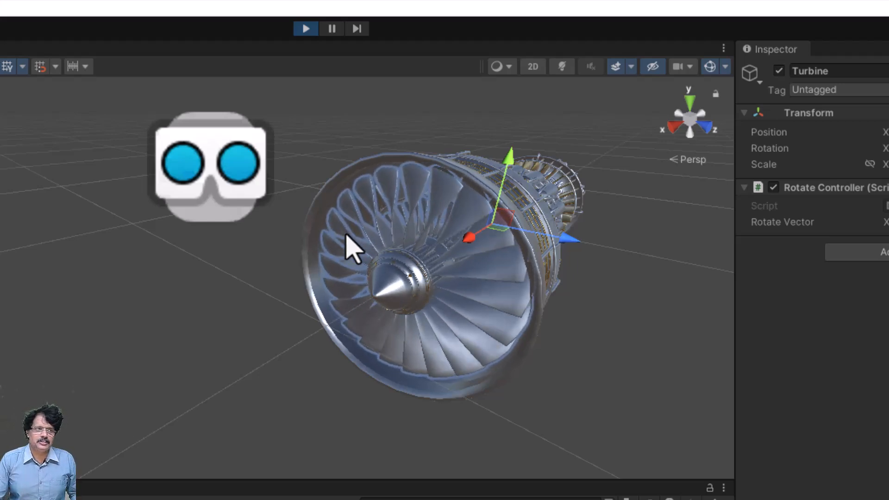
pyautogui.click(305, 29)
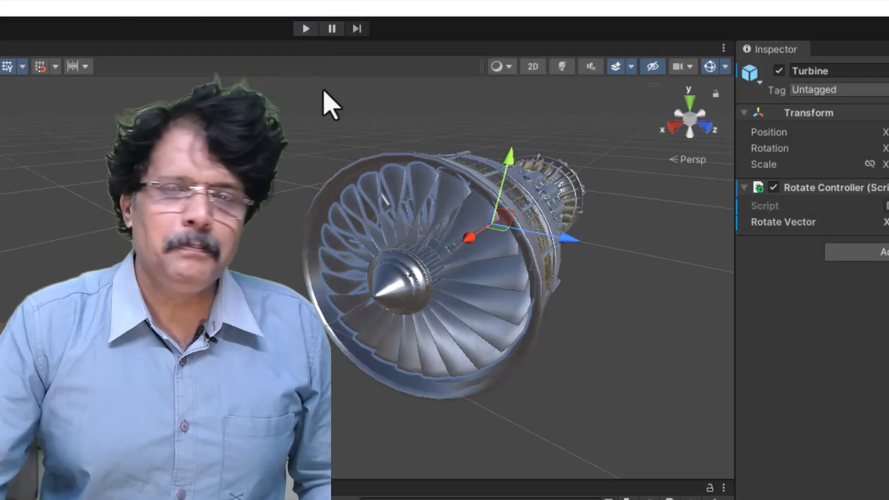